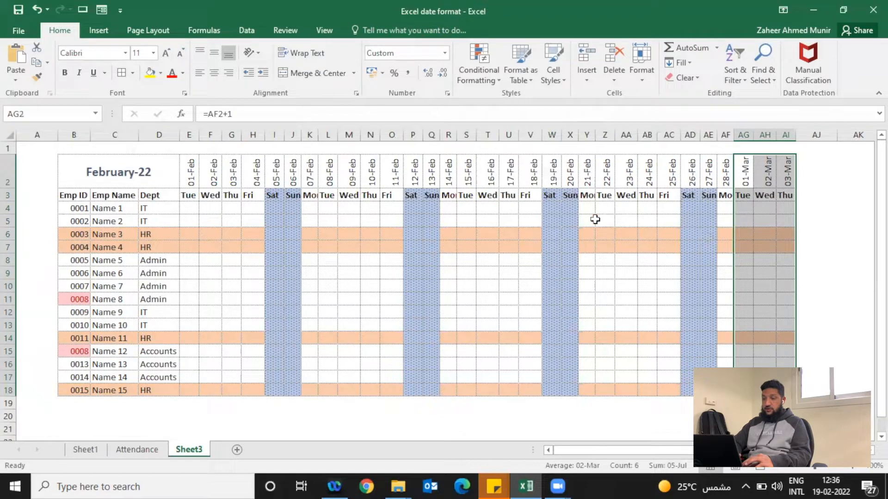
Step: Look at the finished layout on the Attendance sheet and return to Sheet3
{"action": "left_click", "coordinate": [122, 445]}
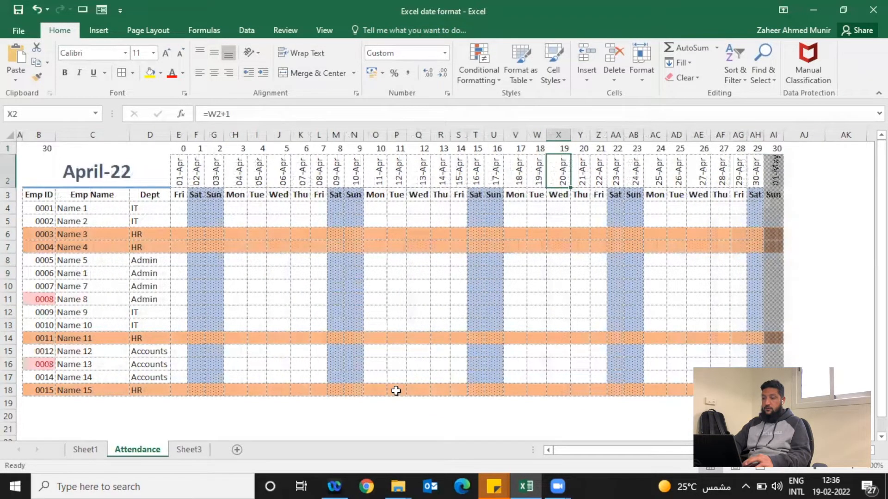
{"action": "left_click", "coordinate": [178, 451]}
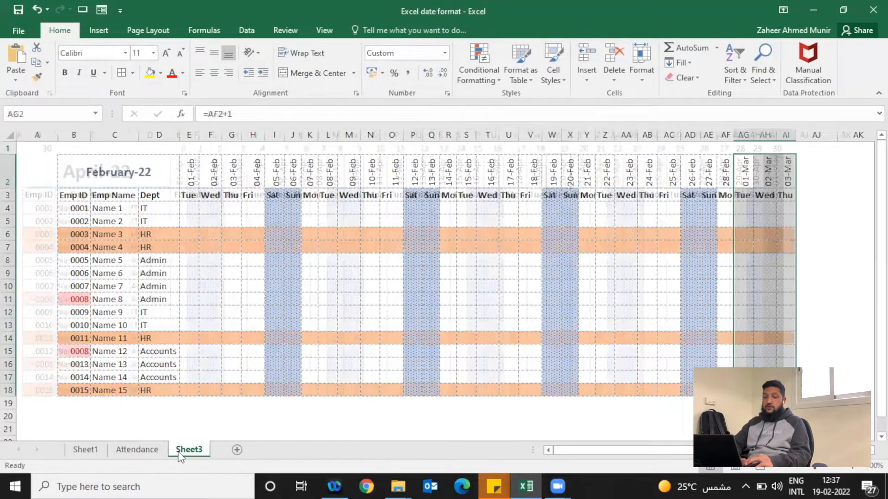
{"action": "left_click", "coordinate": [199, 189]}
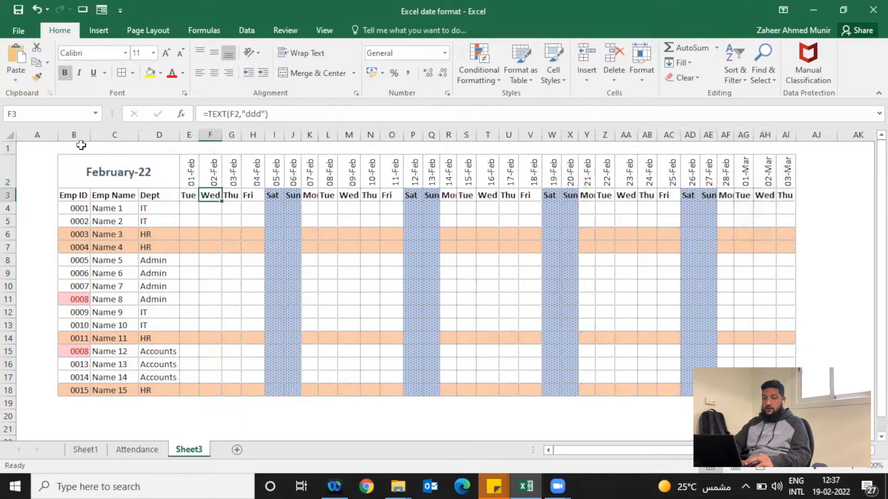
{"action": "left_click", "coordinate": [81, 146]}
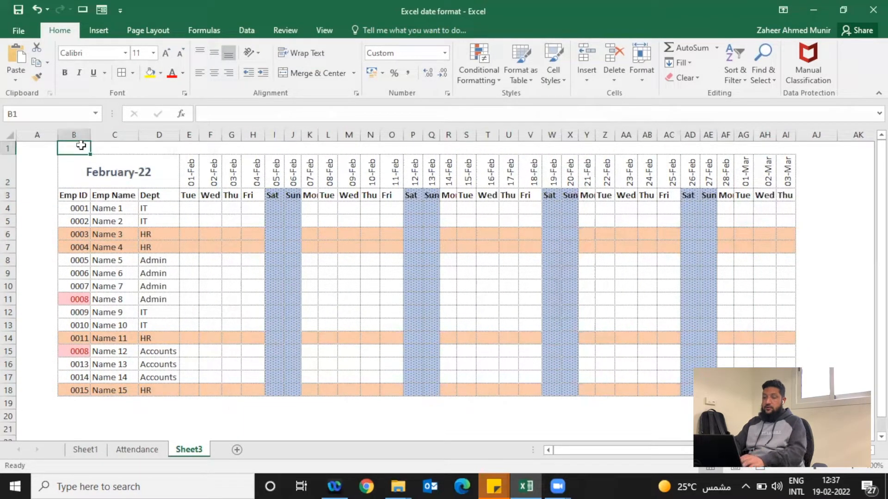
{"action": "left_click", "coordinate": [29, 146]}
{"action": "type", "text": "="}
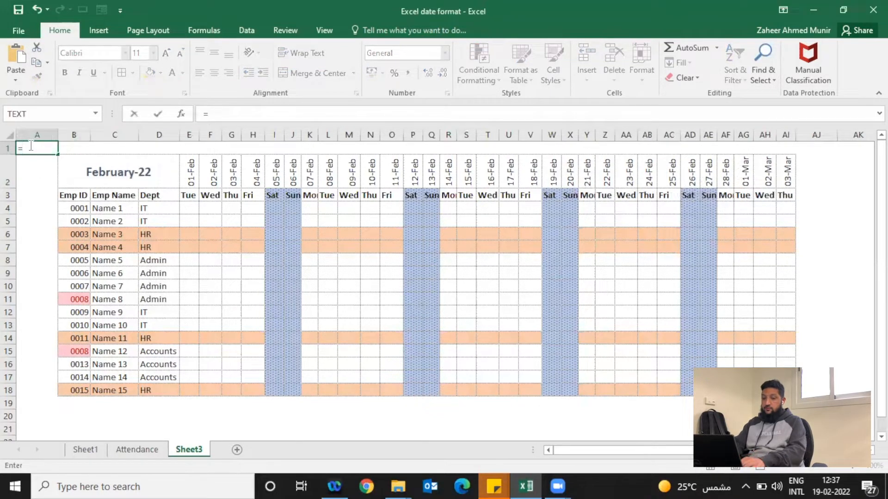
{"action": "key", "text": "Escape"}
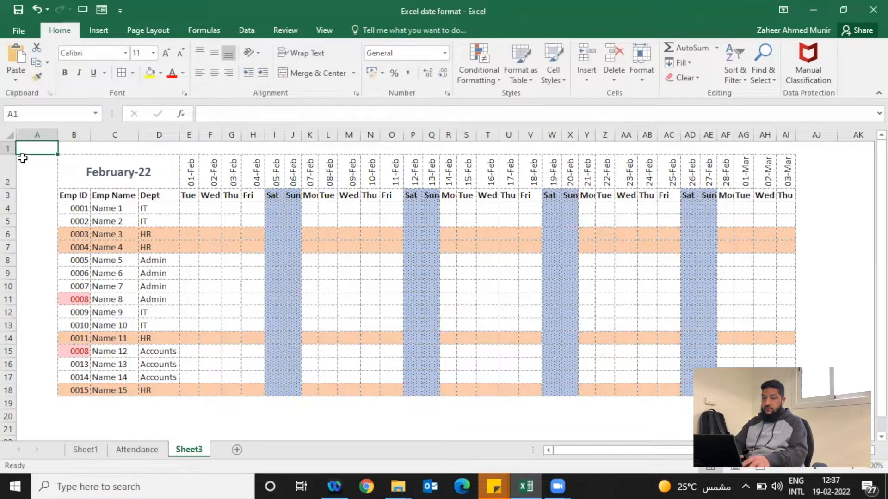
{"action": "left_click", "coordinate": [72, 167]}
Step: Enter =EOMONTH(B2,0) in cell A1 to calculate the last day of the month in the header
{"action": "left_click", "coordinate": [36, 146]}
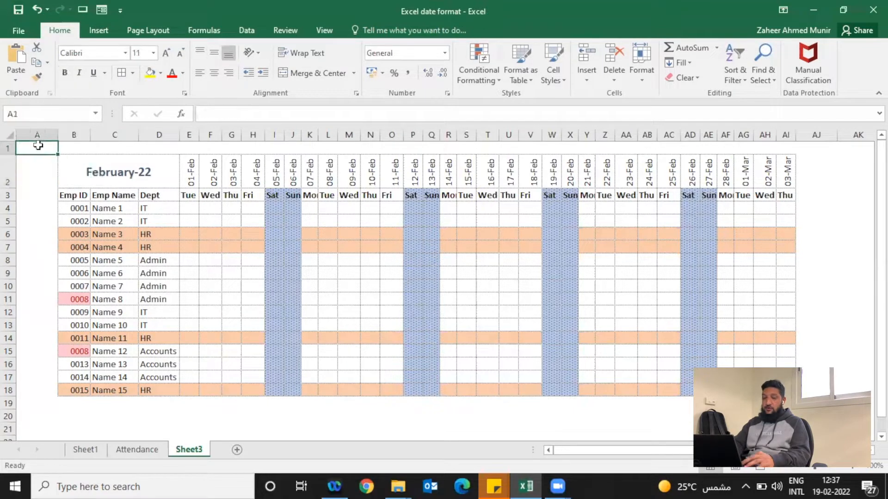
{"action": "type", "text": "=eo"}
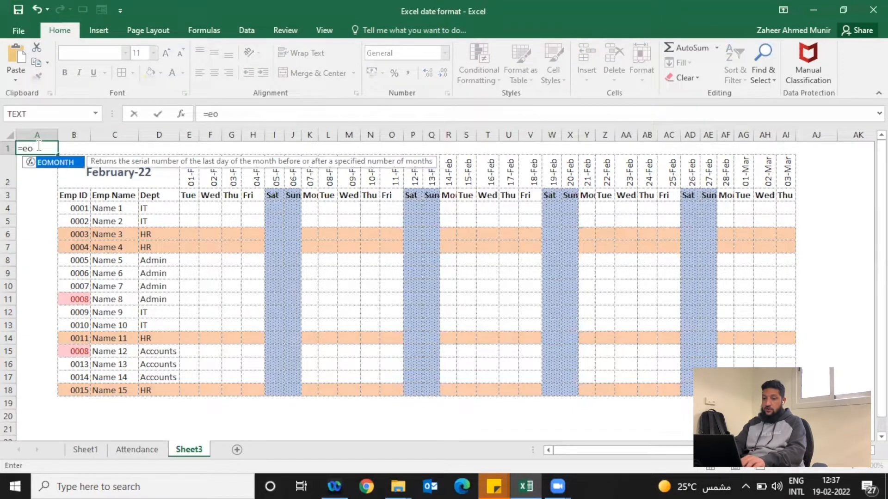
{"action": "key", "text": "BackSpace"}
{"action": "type", "text": "o"}
{"action": "key", "text": "Tab"}
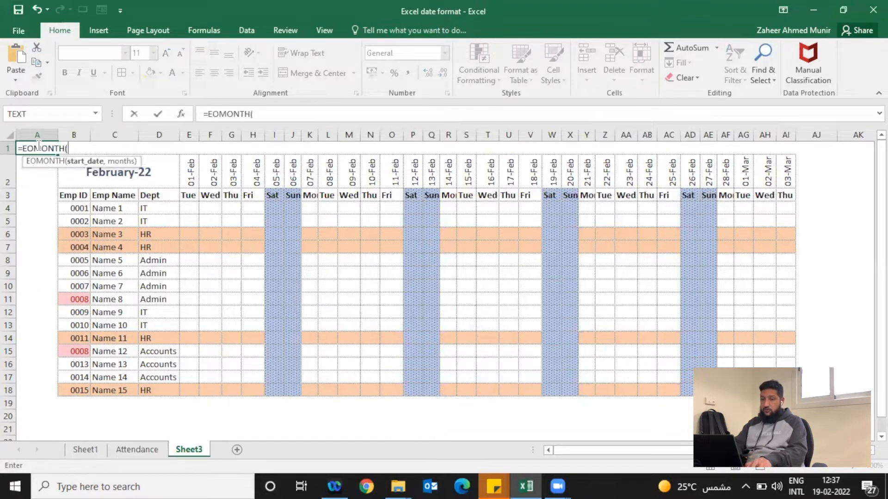
{"action": "left_click", "coordinate": [71, 175]}
{"action": "type", "text": ",0"}
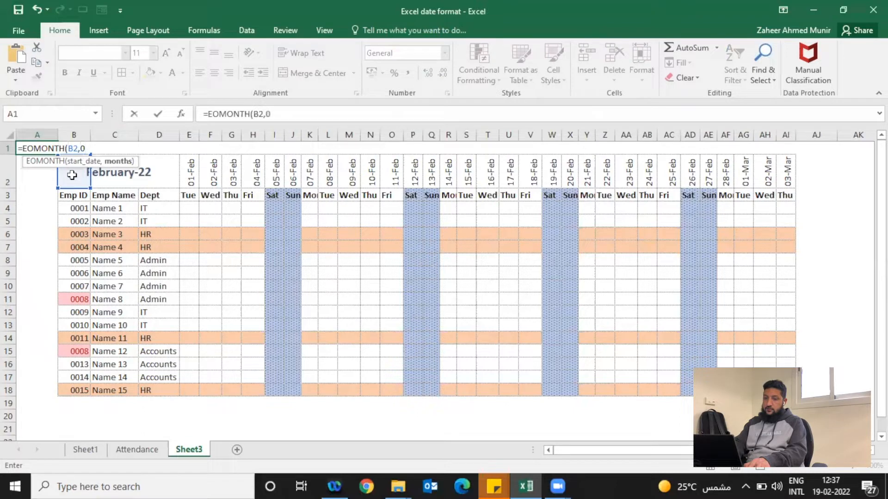
{"action": "key", "text": "Return"}
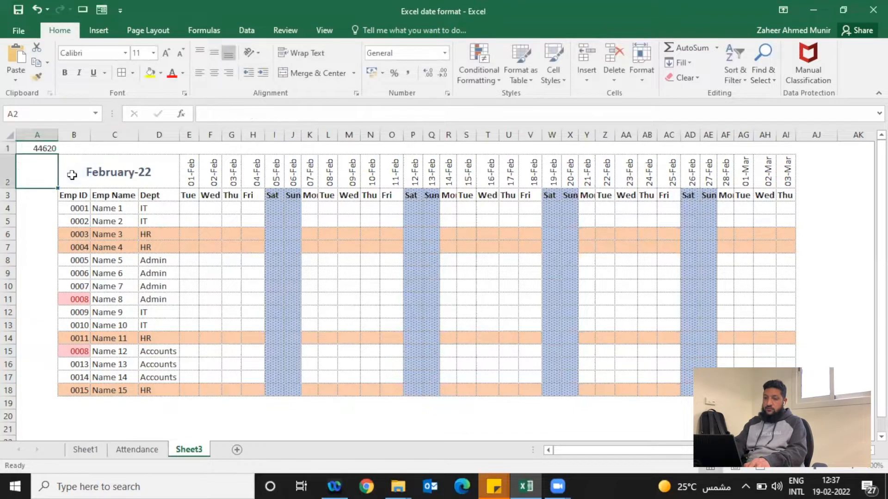
Step: Format the EOMONTH result in A1 as Short Date
{"action": "left_click", "coordinate": [25, 146]}
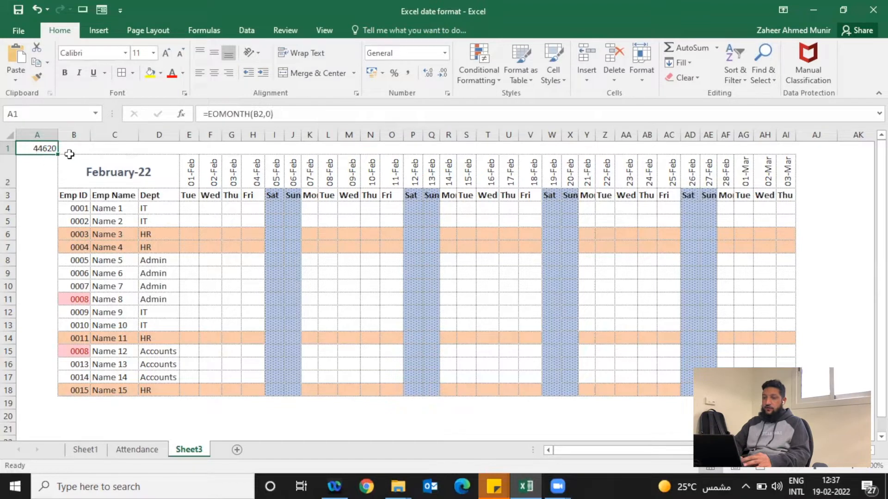
{"action": "left_click", "coordinate": [444, 54]}
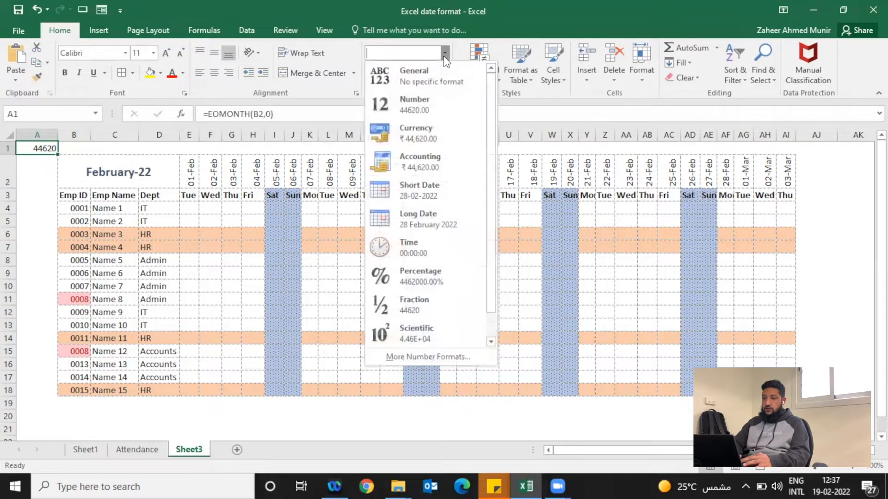
{"action": "left_click", "coordinate": [426, 200]}
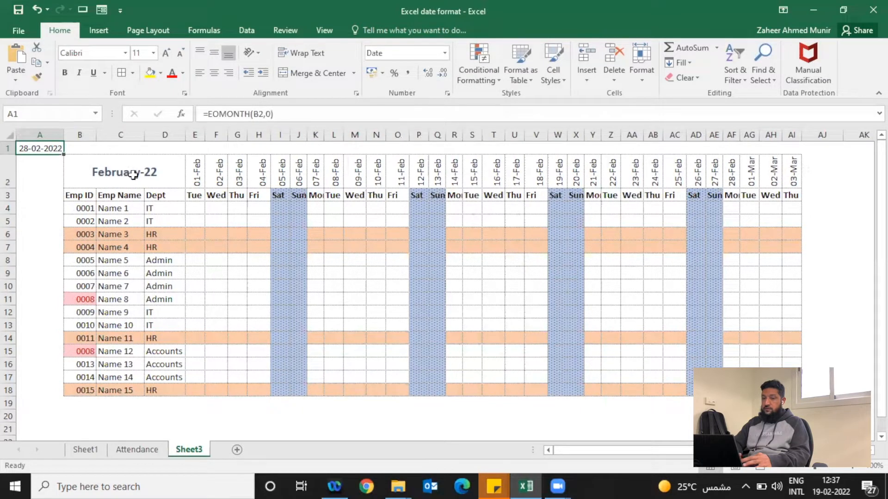
Step: Set the month header date in B2 to 1/3 and check the end-of-month cell A1
{"action": "left_click", "coordinate": [75, 171]}
{"action": "type", "text": "1/3"}
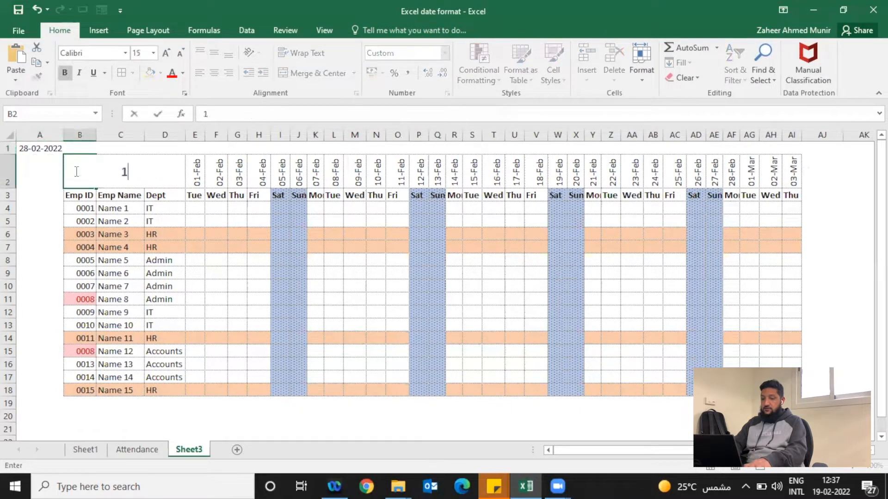
{"action": "key", "text": "Return"}
{"action": "key", "text": "Up"}
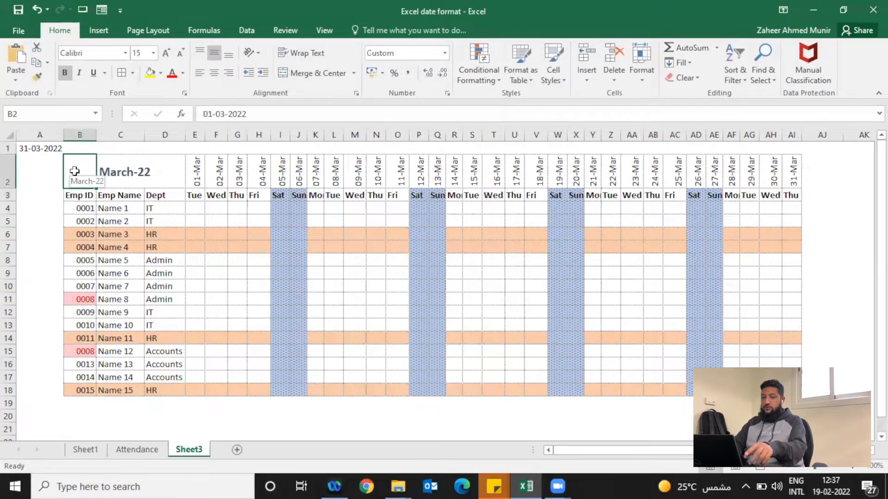
{"action": "key", "text": "Left"}
{"action": "key", "text": "Up"}
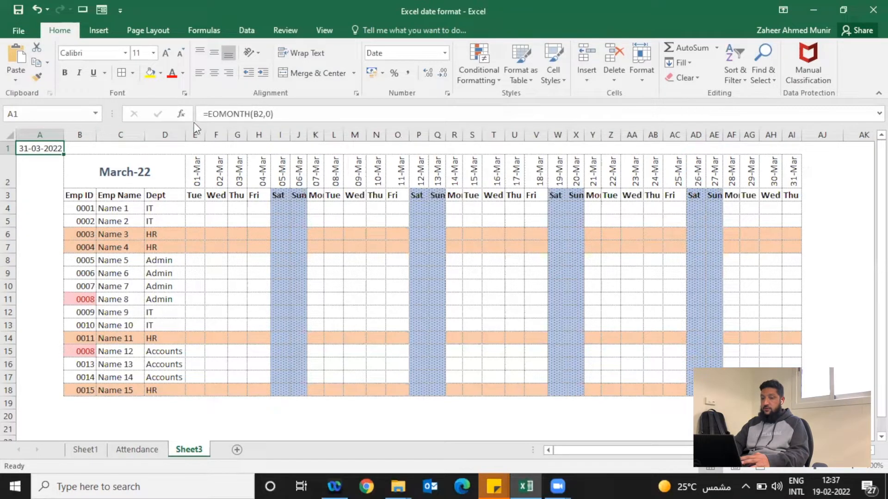
Step: Enter =DAY(A1) in cell A2 to extract the day number from the end-of-month date
{"action": "left_click", "coordinate": [31, 171]}
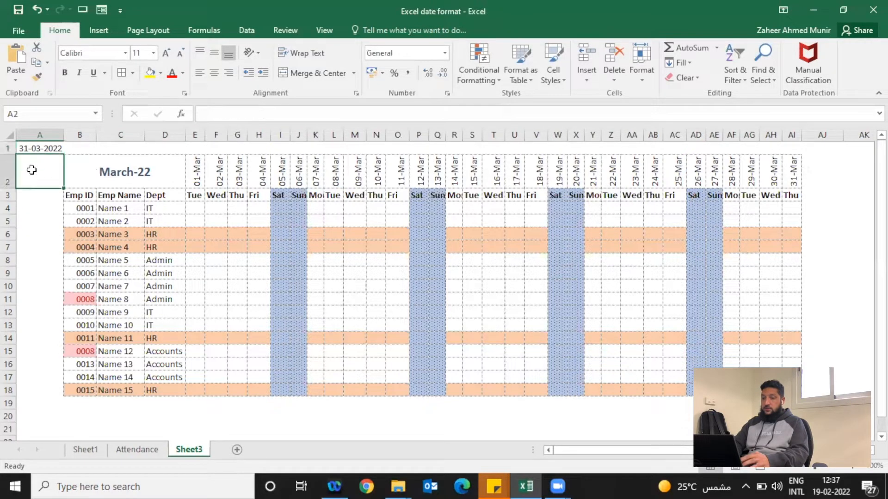
{"action": "type", "text": "=day"}
{"action": "key", "text": "Tab"}
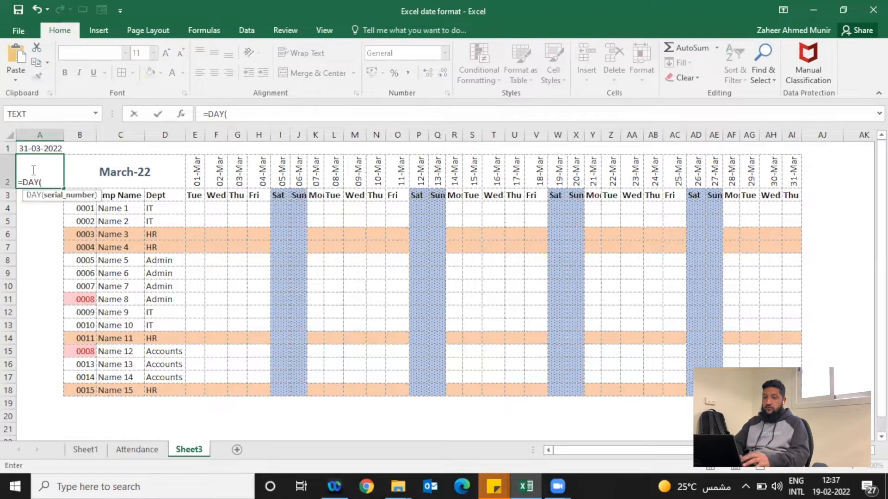
{"action": "left_click", "coordinate": [35, 148]}
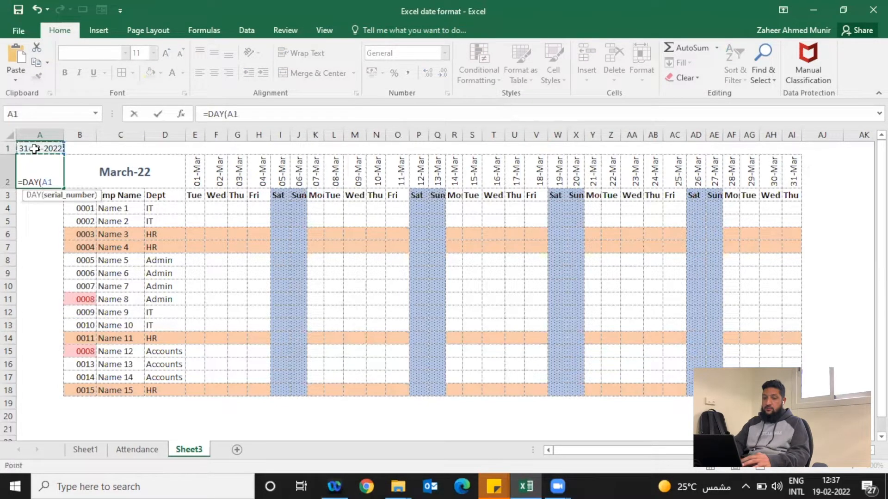
{"action": "type", "text": ")"}
{"action": "key", "text": "ctrl+Return"}
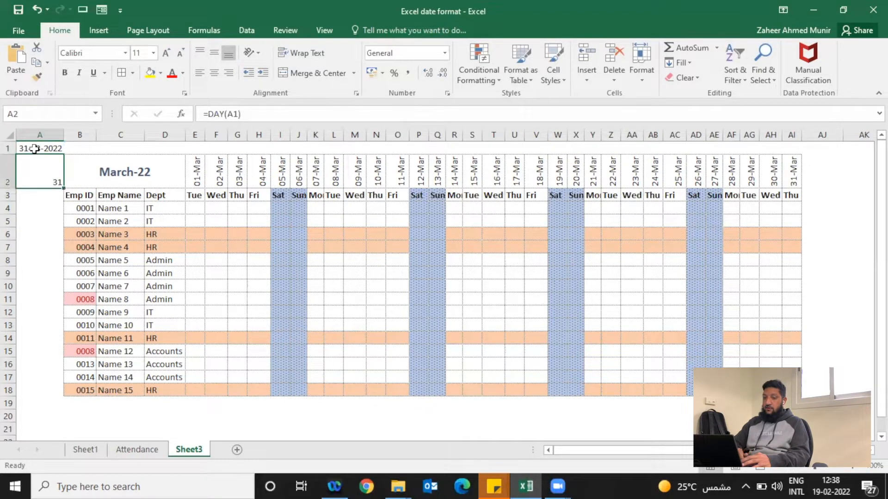
Step: Wrap the formula in A1 in the DAY function so it reads =DAY(EOMONTH(B2,0))
{"action": "left_click", "coordinate": [35, 149]}
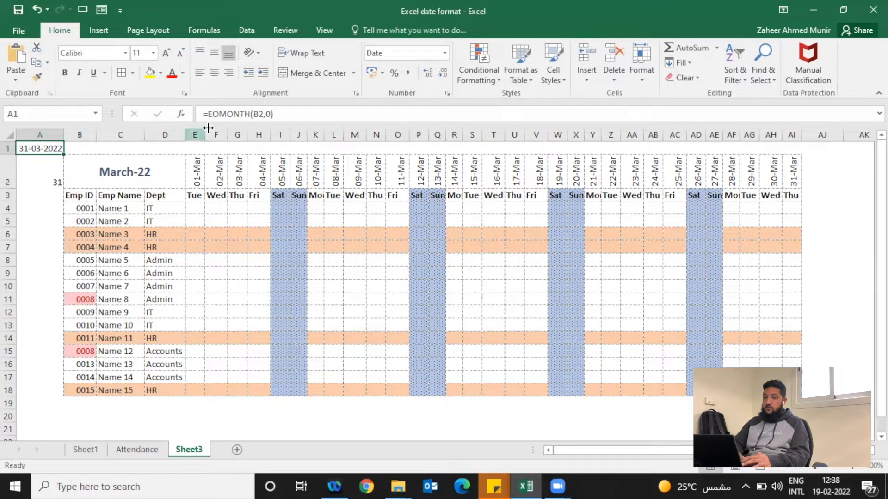
{"action": "left_click", "coordinate": [211, 113]}
{"action": "type", "text": "day"}
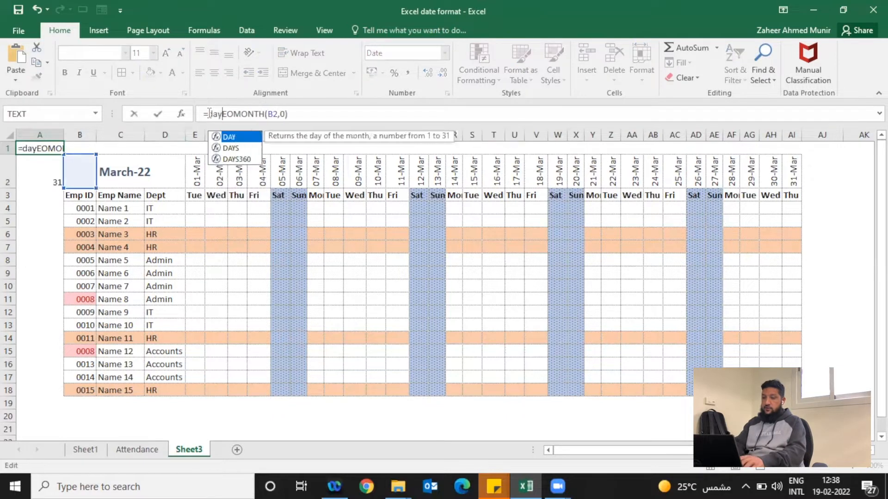
{"action": "key", "text": "Tab"}
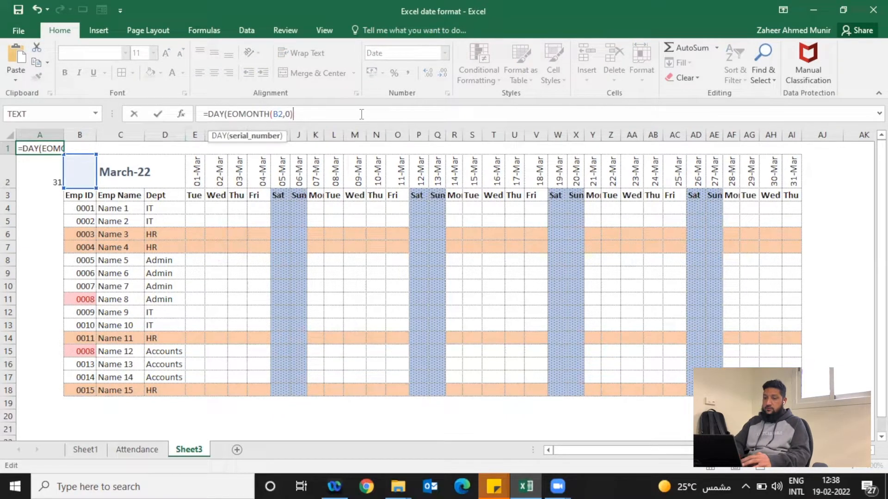
{"action": "key", "text": "Return"}
Step: Format A1 as a comma-style number without decimal places
{"action": "left_click", "coordinate": [39, 148]}
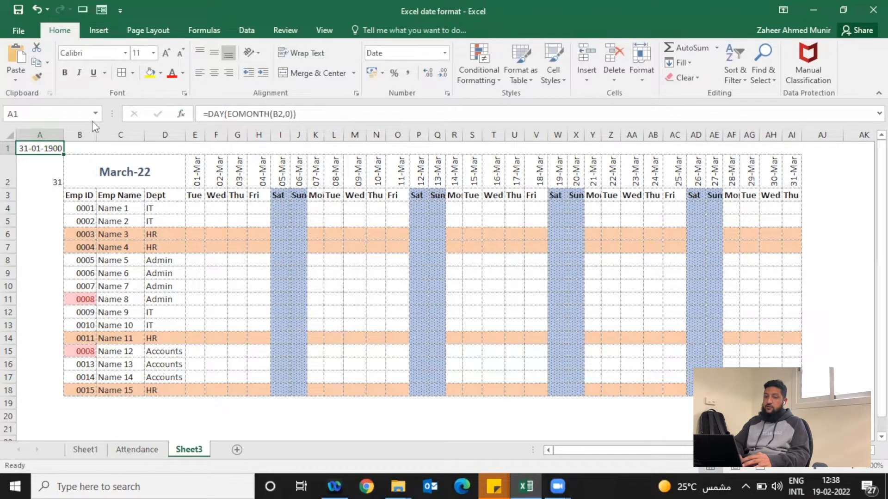
{"action": "left_click", "coordinate": [403, 73]}
{"action": "left_click", "coordinate": [430, 77]}
{"action": "left_click", "coordinate": [442, 76]}
{"action": "left_click", "coordinate": [442, 76]}
{"action": "left_click", "coordinate": [442, 77]}
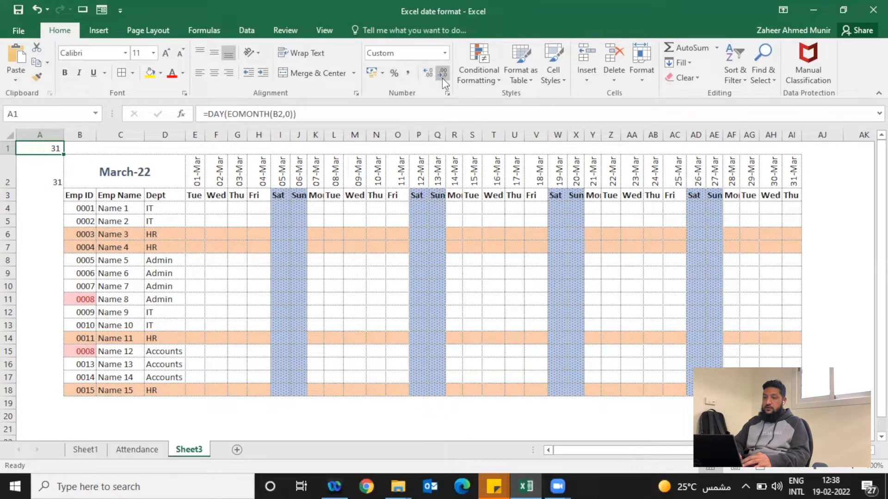
Step: Delete the helper formula in A2 and autofit the width of column A
{"action": "left_click", "coordinate": [31, 188]}
{"action": "key", "text": "Delete"}
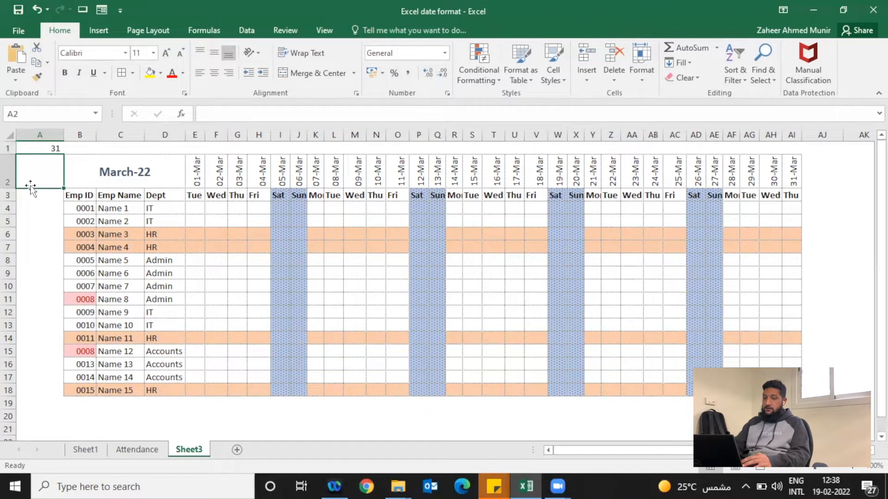
{"action": "double_click", "coordinate": [63, 134]}
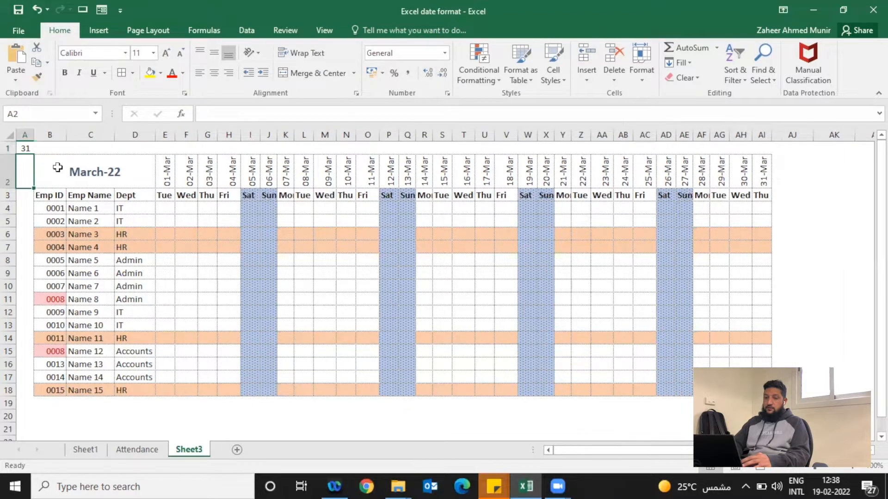
Step: Set the month header date in B2 to 01-02-2022
{"action": "left_click", "coordinate": [58, 167]}
{"action": "type", "text": "1/2/2022"}
{"action": "key", "text": "Return"}
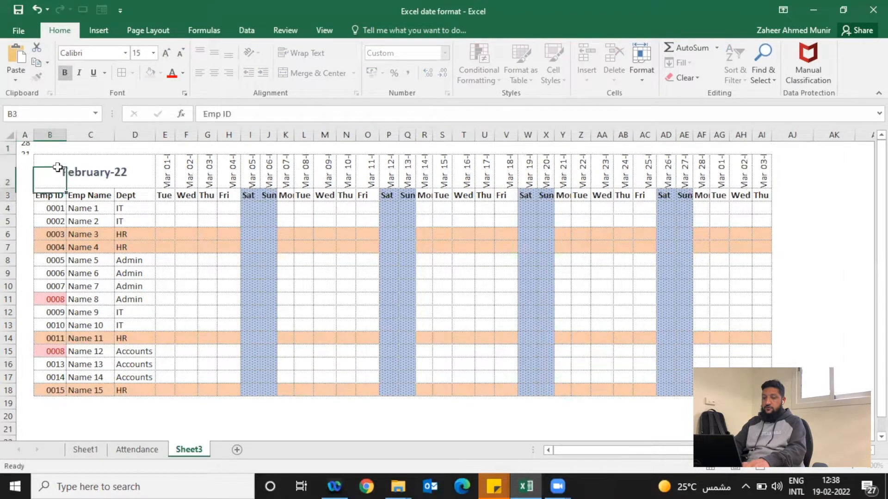
Step: Check the day count in A1 against the month header and the first and last February dates in row 2
{"action": "left_click", "coordinate": [58, 169]}
{"action": "left_click", "coordinate": [30, 148]}
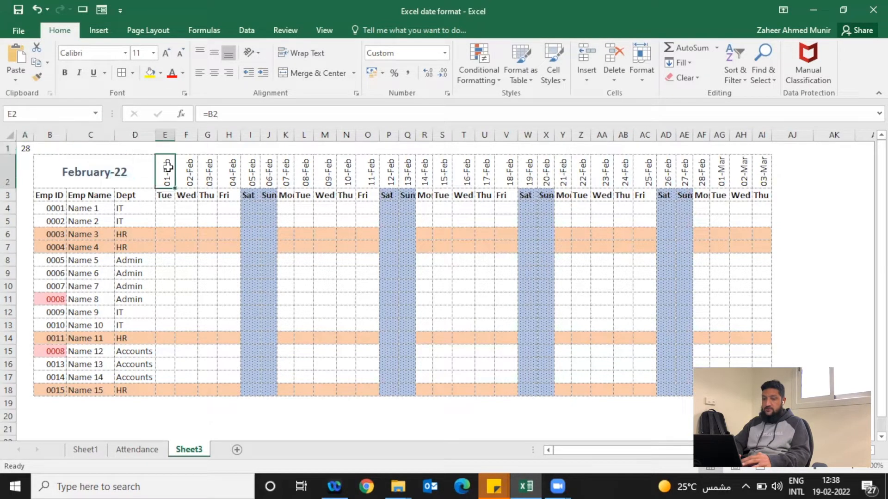
{"action": "left_click", "coordinate": [77, 172]}
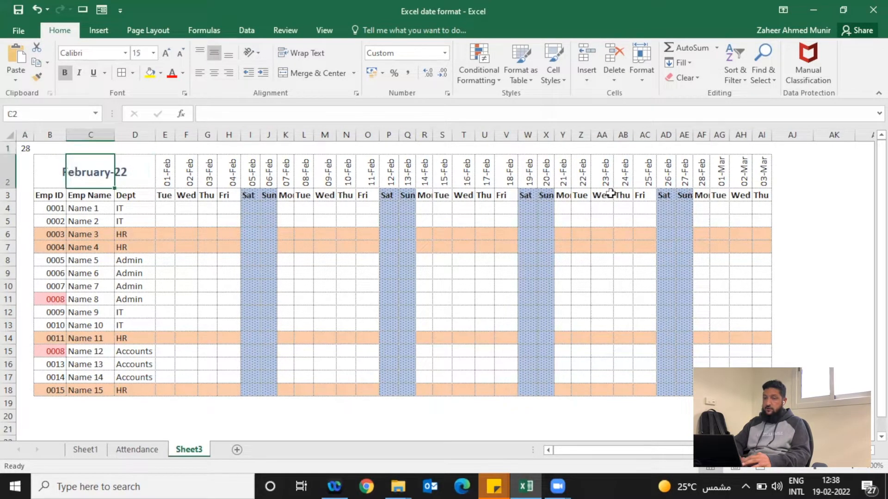
{"action": "left_click", "coordinate": [699, 181]}
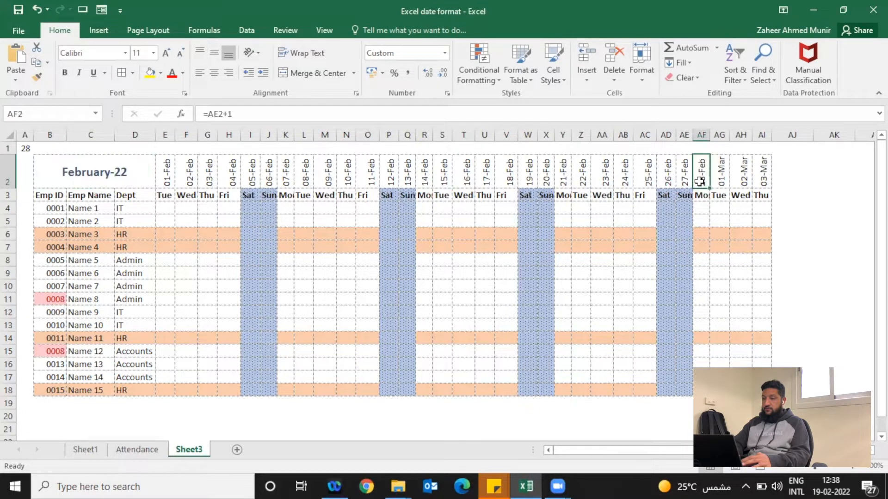
{"action": "left_click", "coordinate": [44, 158]}
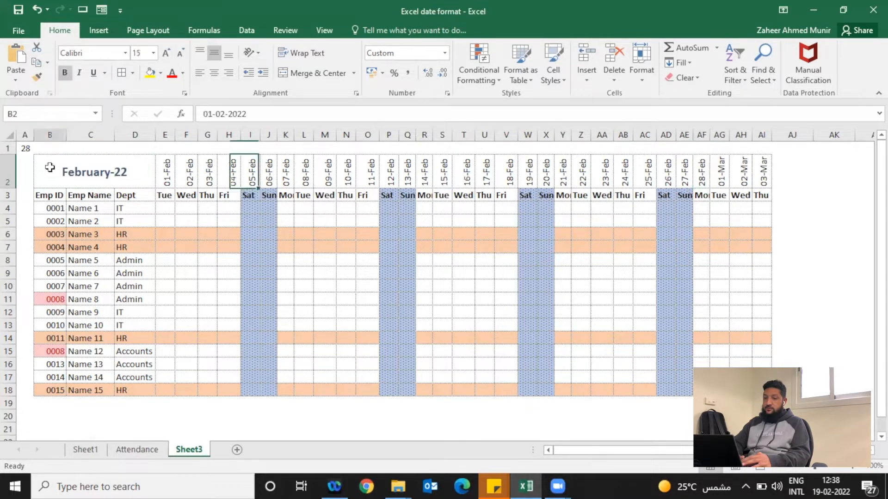
Step: Enter =E2-B2 in E1 and fill the formula across row 1 to AI1
{"action": "left_click", "coordinate": [171, 148]}
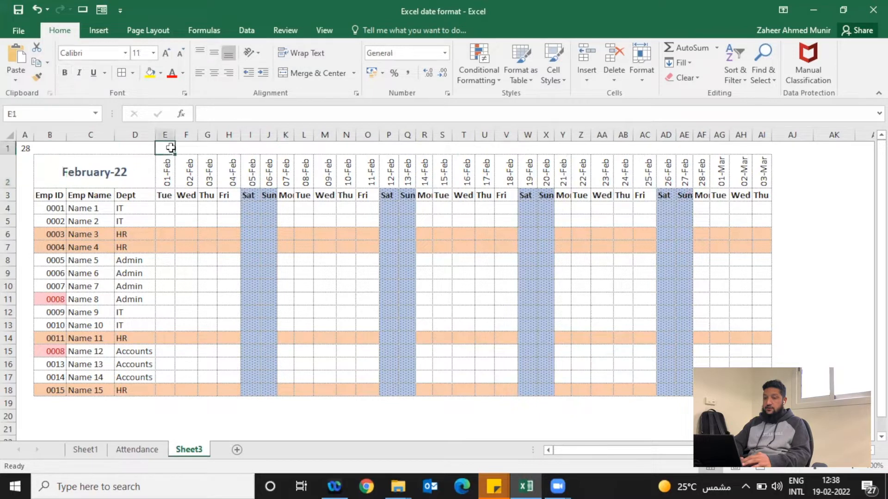
{"action": "type", "text": "="}
{"action": "left_click", "coordinate": [167, 165]}
{"action": "type", "text": "-"}
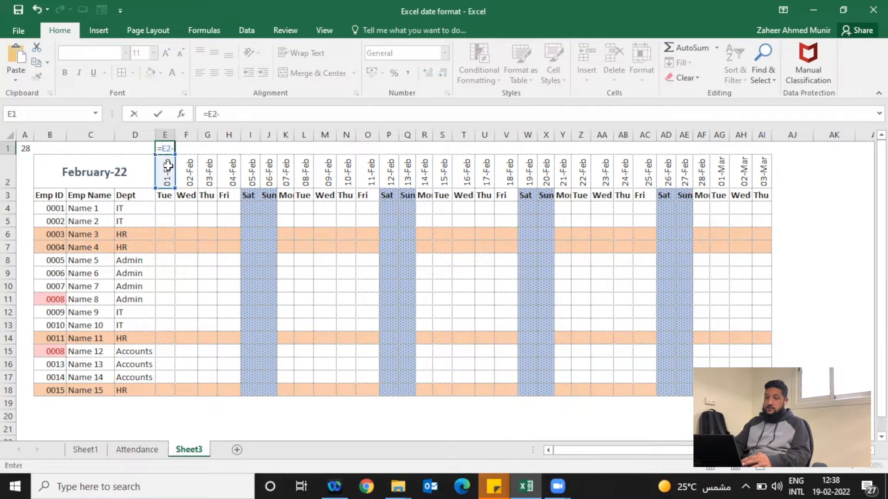
{"action": "left_click", "coordinate": [51, 170]}
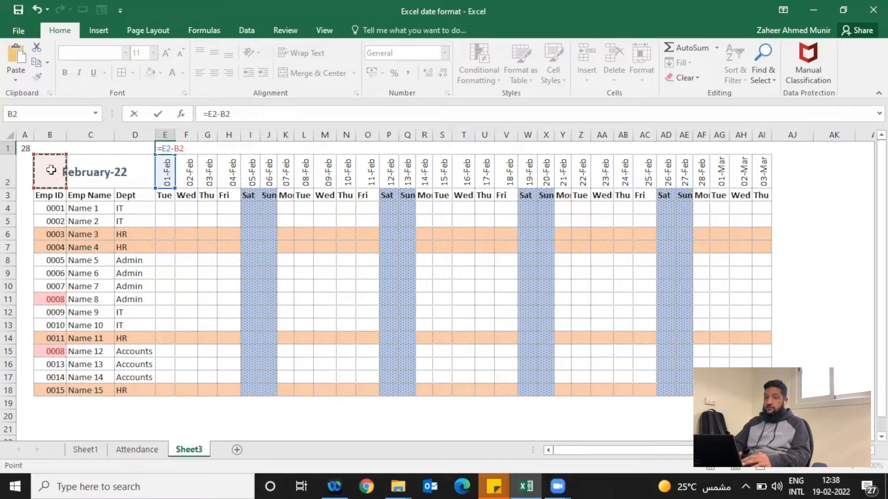
{"action": "key", "text": "ctrl+Return"}
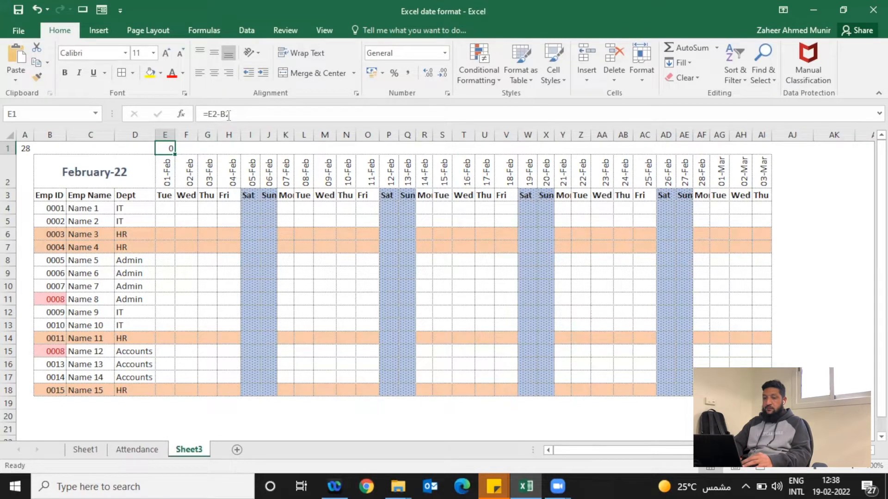
{"action": "left_click_drag", "start_coordinate": [173, 155], "coordinate": [768, 155]}
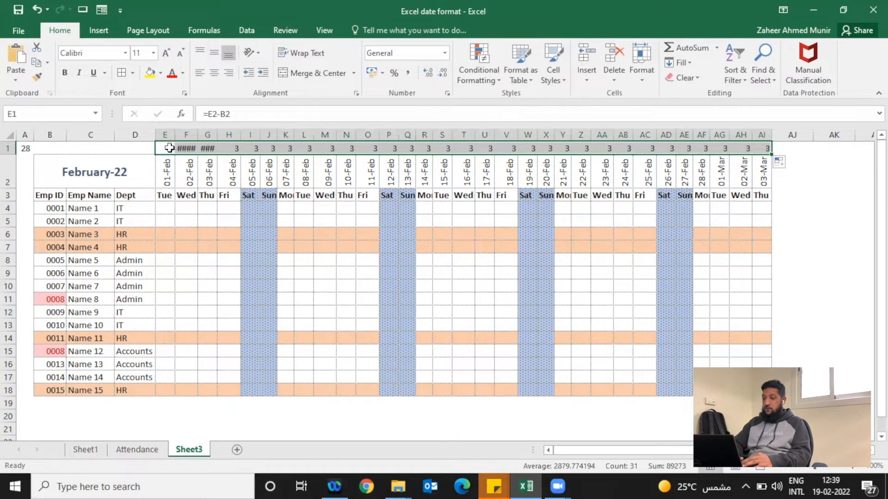
Step: Make the B2 reference absolute in E1's formula, giving =E2-$B$2, and refill it across to AI1
{"action": "left_click", "coordinate": [169, 147]}
{"action": "double_click", "coordinate": [223, 115]}
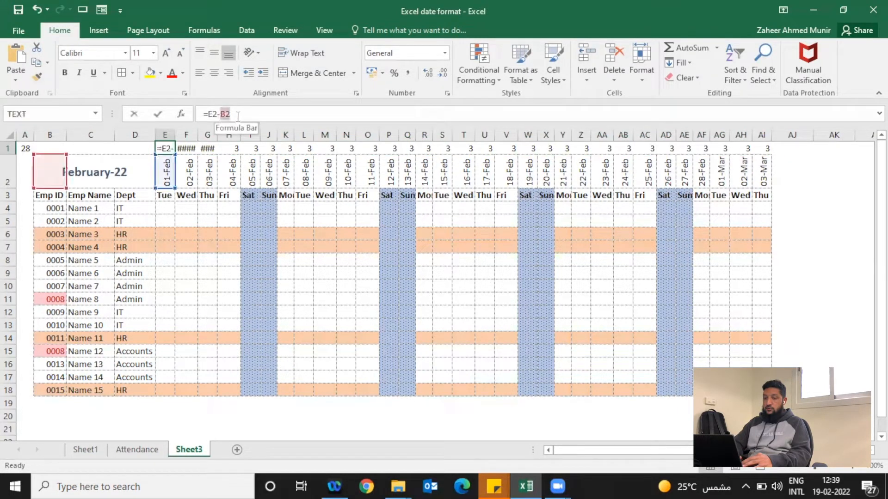
{"action": "key", "text": "F4"}
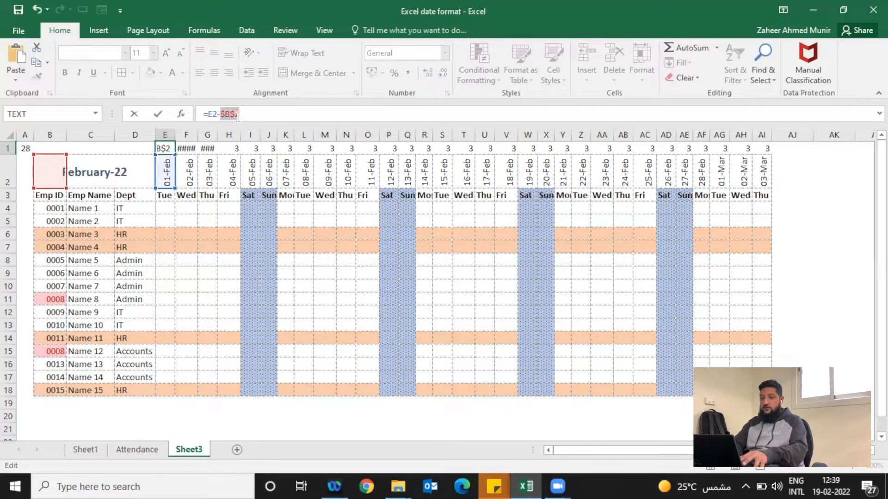
{"action": "key", "text": "Tab"}
{"action": "left_click", "coordinate": [164, 149]}
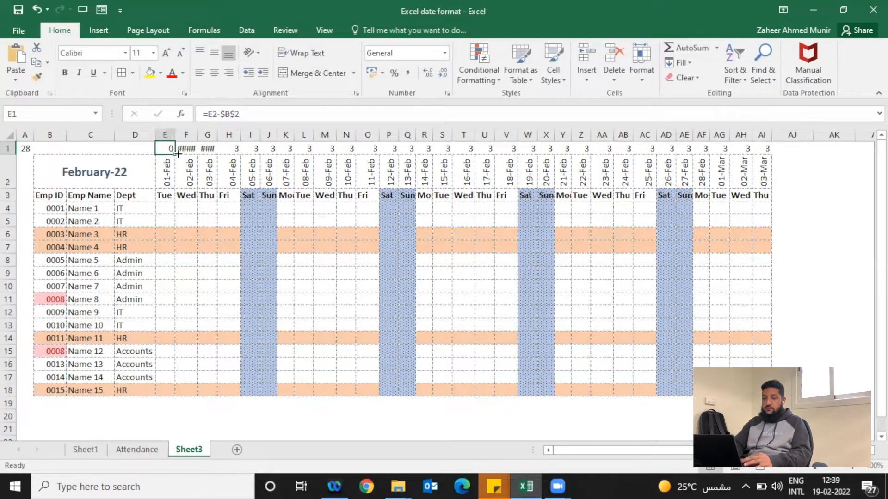
{"action": "left_click_drag", "start_coordinate": [177, 154], "coordinate": [765, 149]}
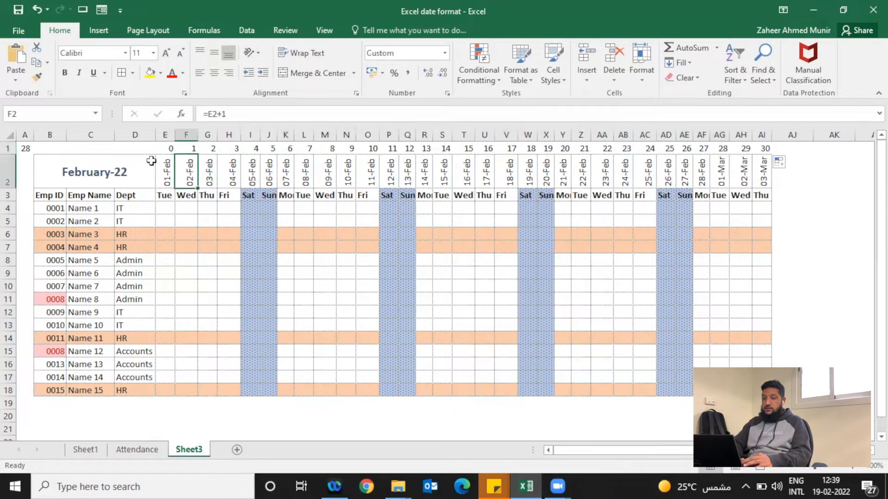
Step: Examine the day-difference formulas in row 1 against the month header date in B2 and the March dates
{"action": "left_click", "coordinate": [59, 172]}
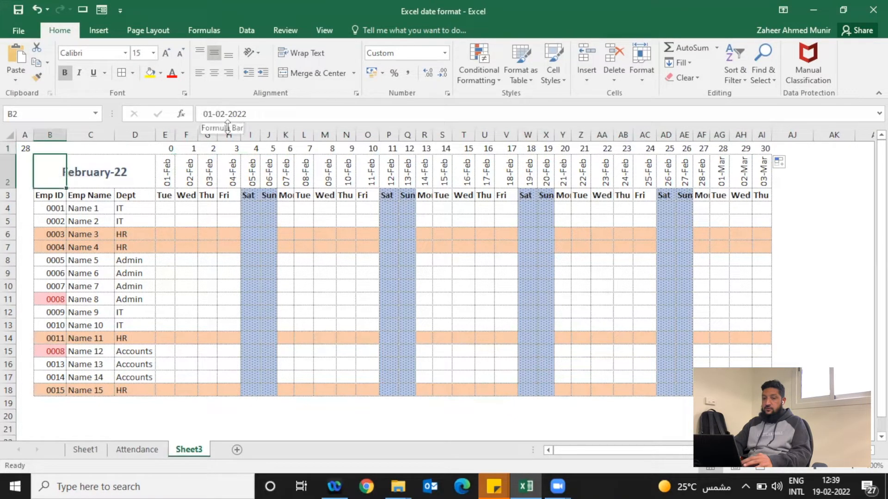
{"action": "left_click", "coordinate": [186, 149]}
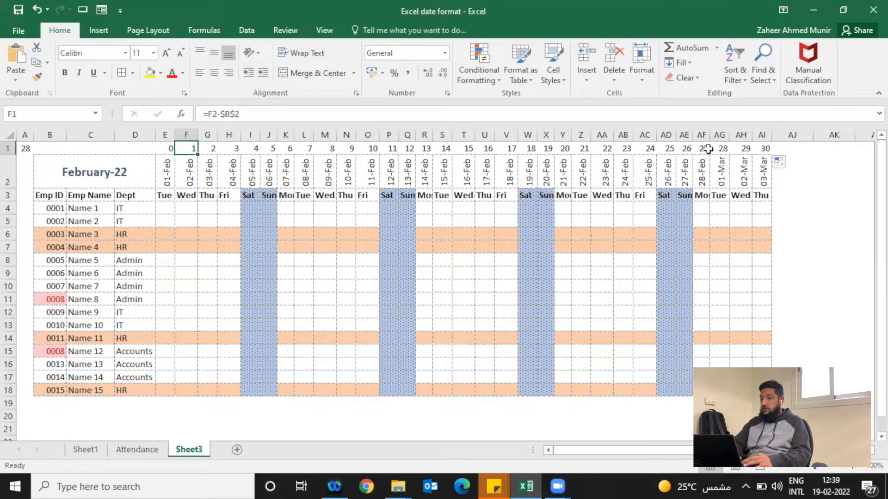
{"action": "left_click", "coordinate": [732, 147]}
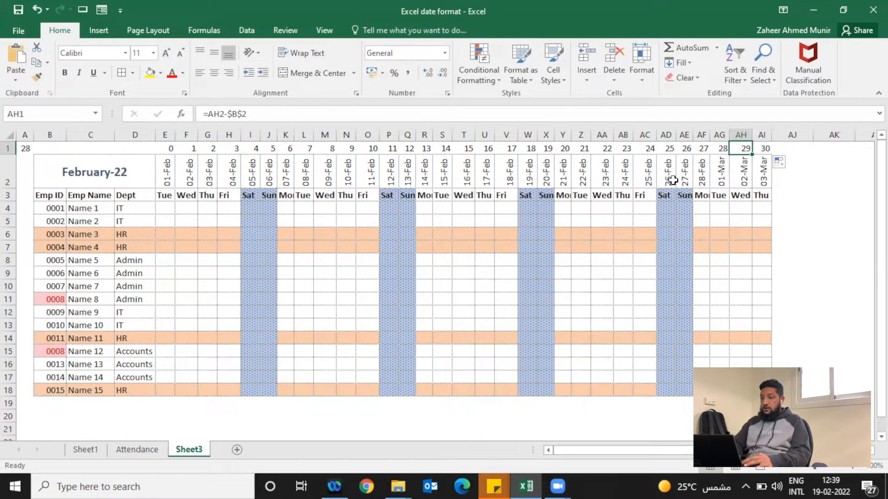
{"action": "left_click", "coordinate": [162, 149]}
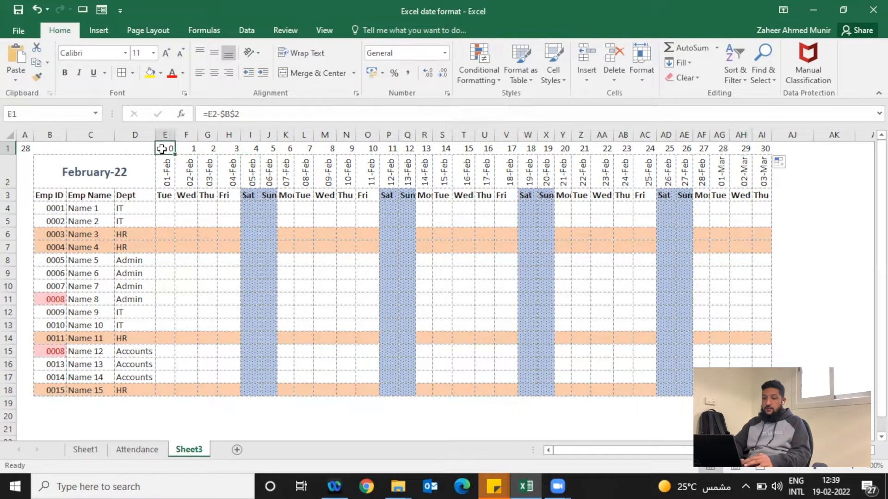
{"action": "left_click", "coordinate": [276, 119]}
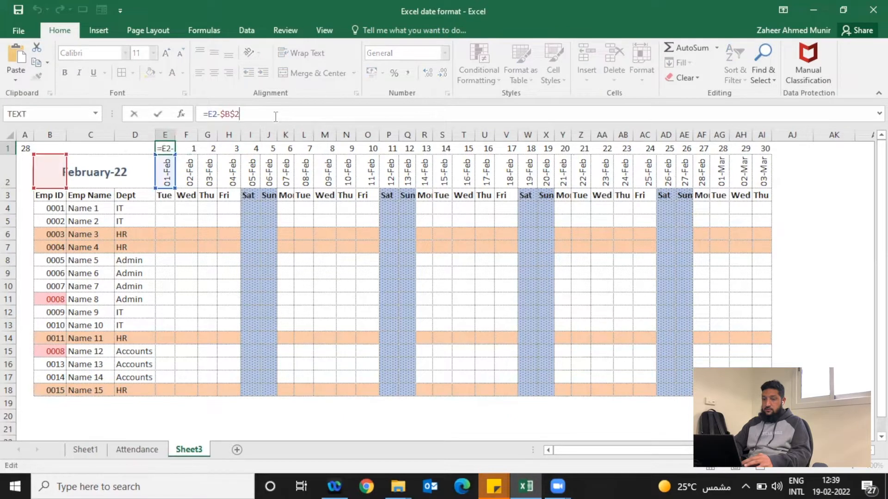
{"action": "key", "text": "Escape"}
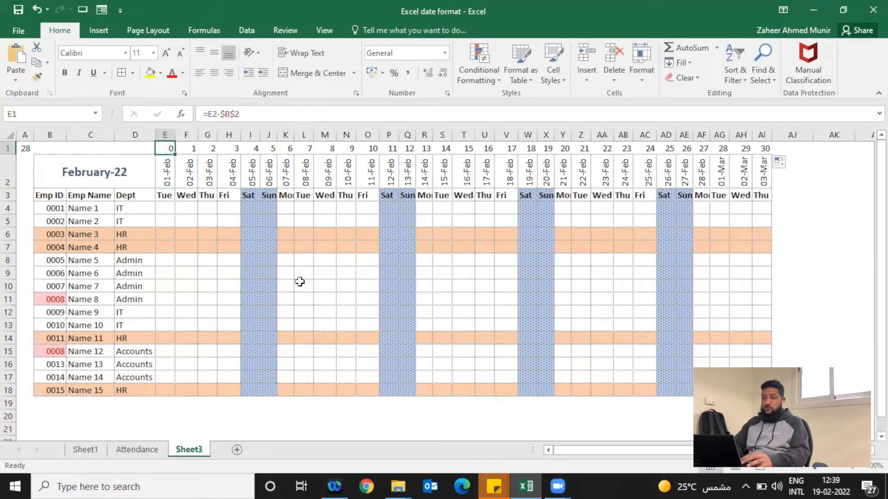
Step: Create a formula-based conditional formatting rule for E2:AI18 using =E$2-$B$2>28
{"action": "left_click_drag", "start_coordinate": [166, 171], "coordinate": [762, 390]}
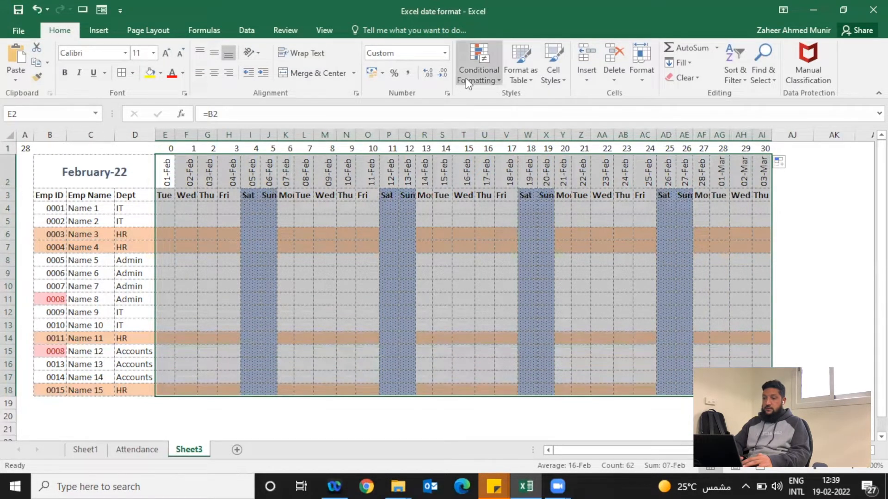
{"action": "left_click", "coordinate": [477, 76]}
{"action": "left_click", "coordinate": [490, 240]}
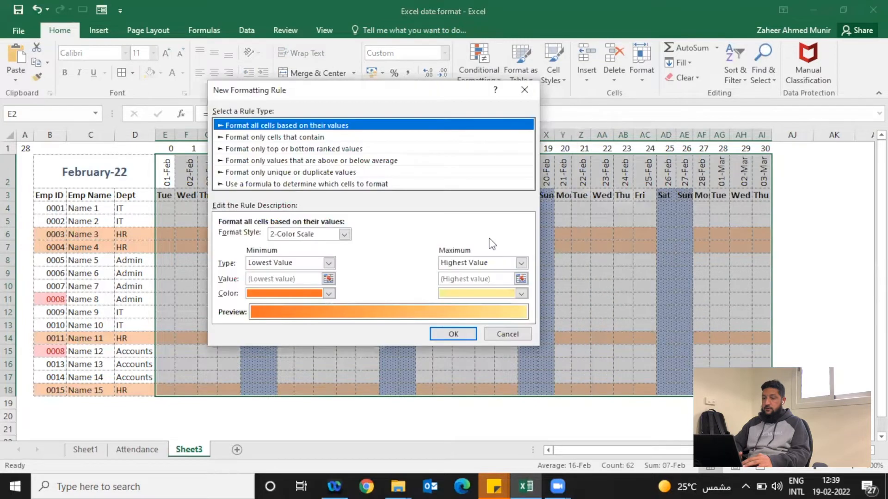
{"action": "left_click", "coordinate": [308, 186]}
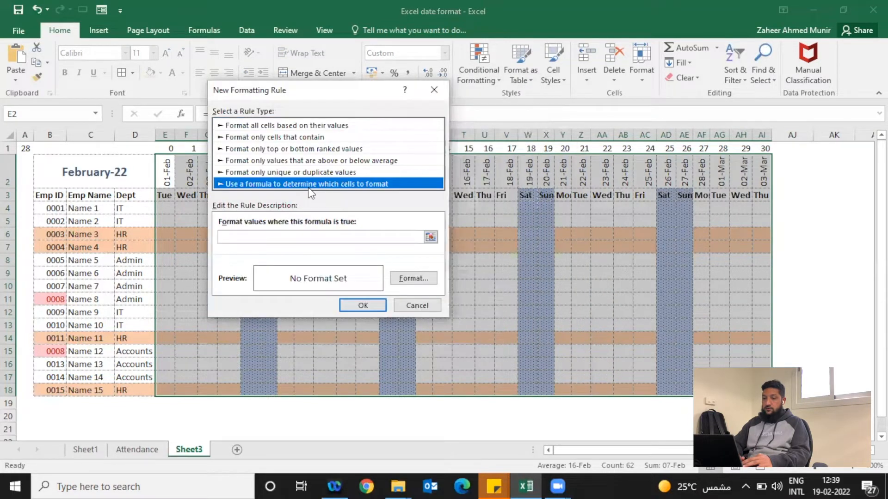
{"action": "left_click", "coordinate": [312, 235]}
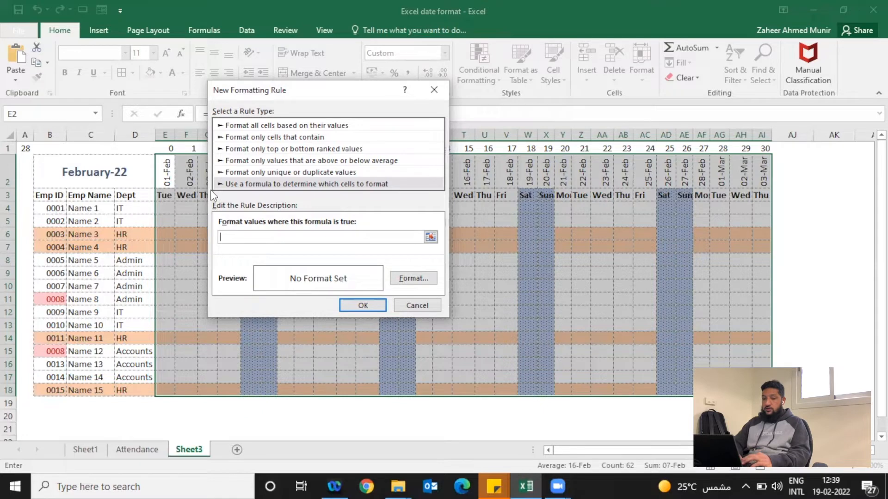
{"action": "left_click", "coordinate": [166, 171]}
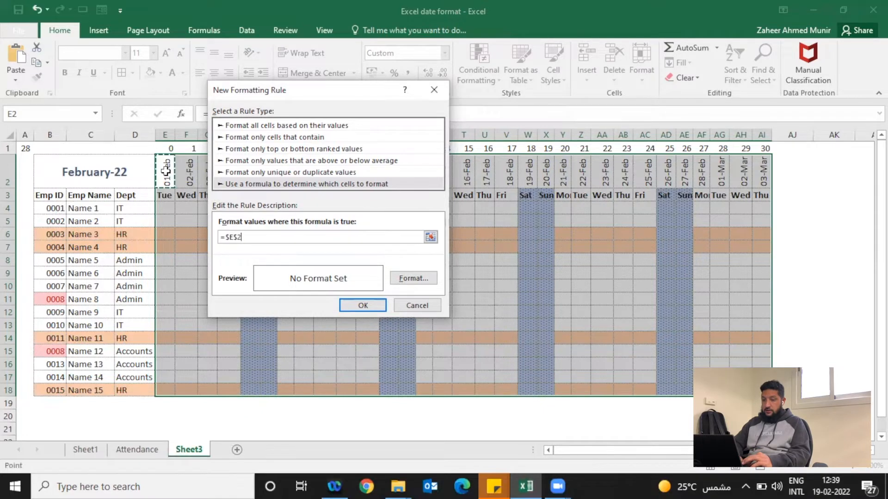
{"action": "type", "text": "-"}
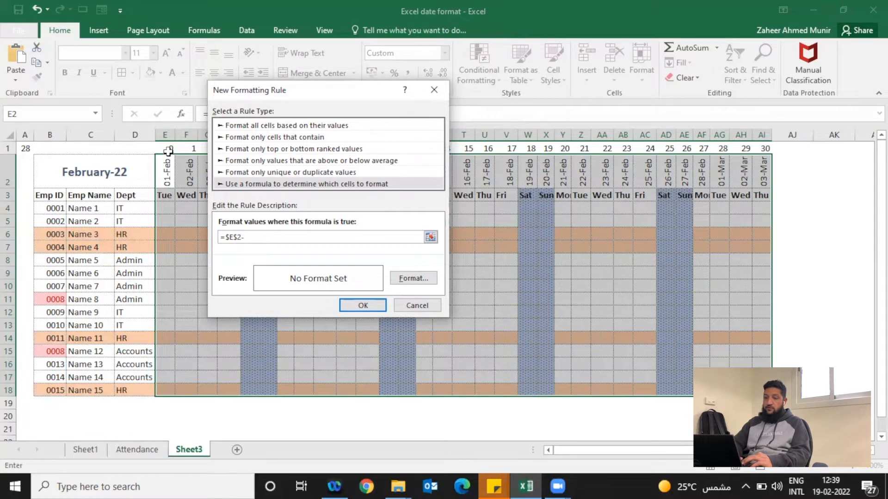
{"action": "left_click", "coordinate": [54, 169]}
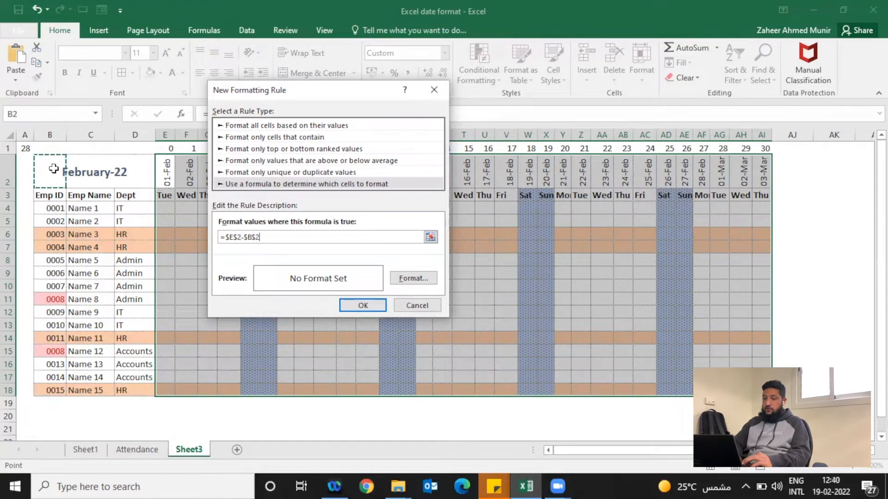
{"action": "type", "text": ">28"}
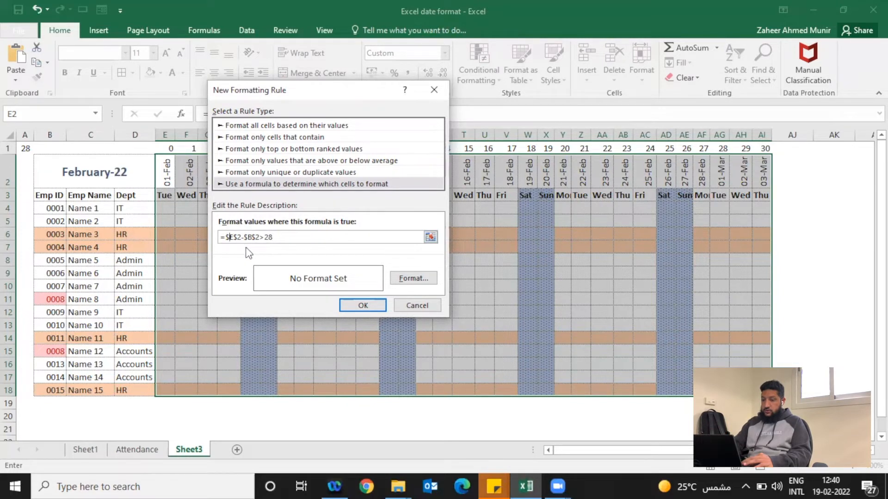
{"action": "key", "text": "BackSpace"}
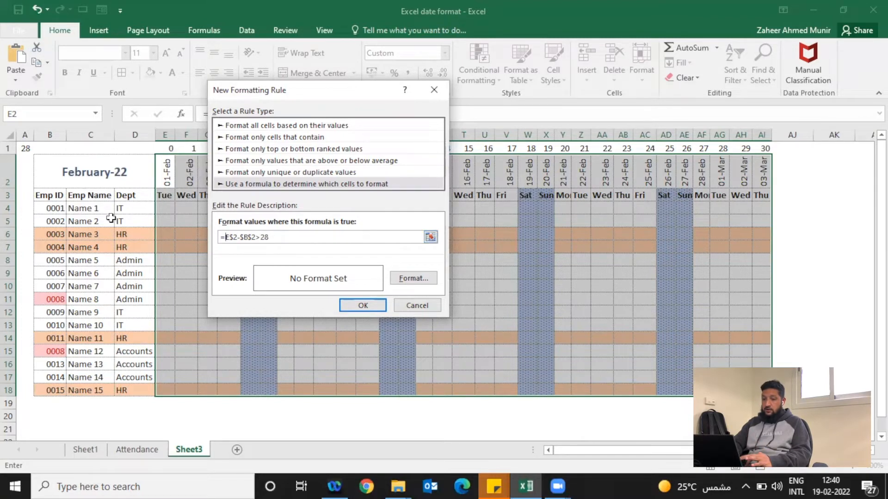
Step: Give the new rule a light grey fill with a dotted pattern and apply it to the range
{"action": "left_click", "coordinate": [408, 281]}
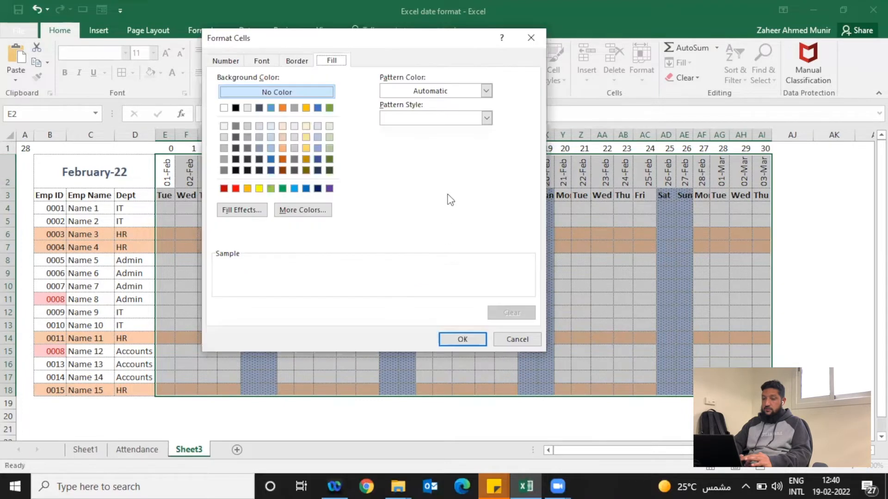
{"action": "left_click", "coordinate": [222, 136]}
{"action": "left_click", "coordinate": [442, 92]}
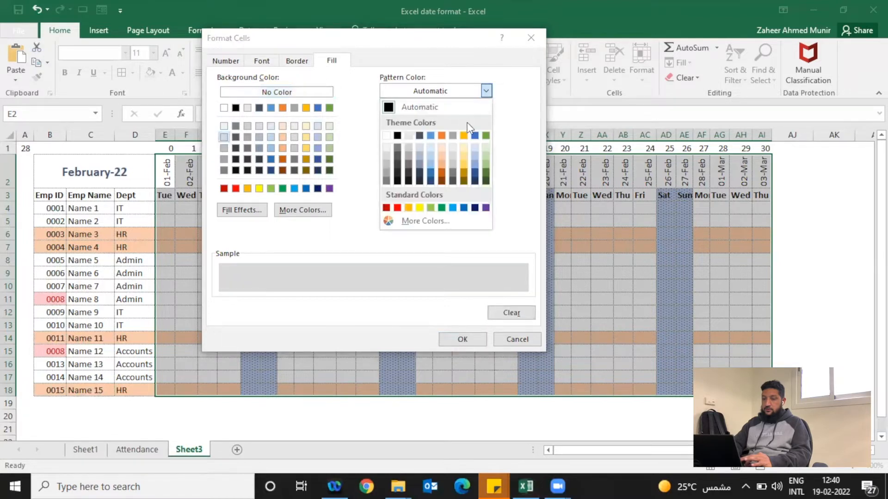
{"action": "left_click", "coordinate": [456, 91]}
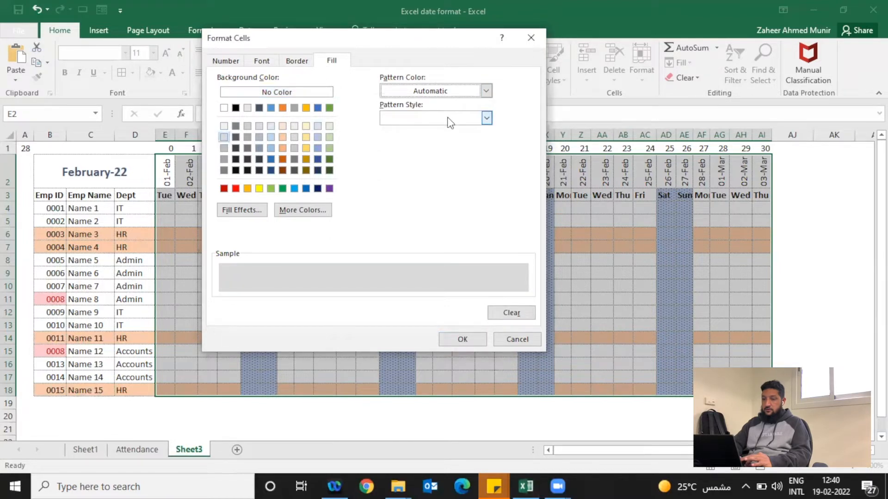
{"action": "left_click", "coordinate": [449, 119]}
{"action": "left_click", "coordinate": [466, 137]}
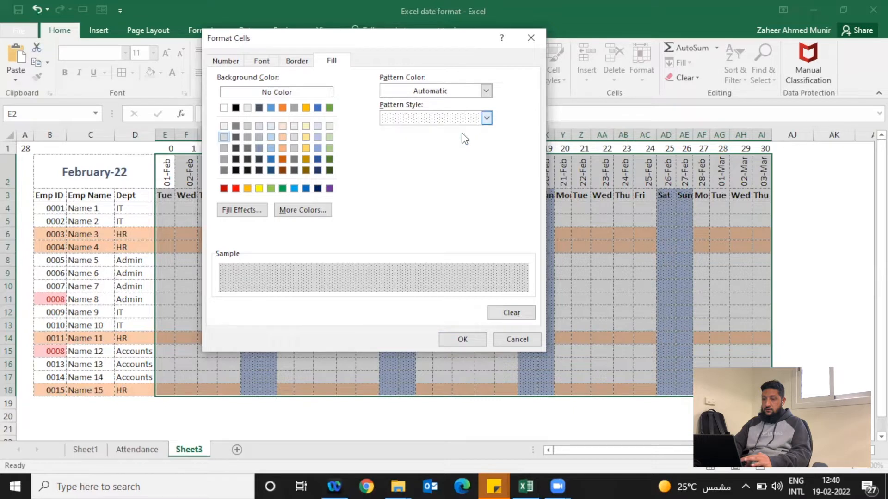
{"action": "left_click", "coordinate": [449, 119]}
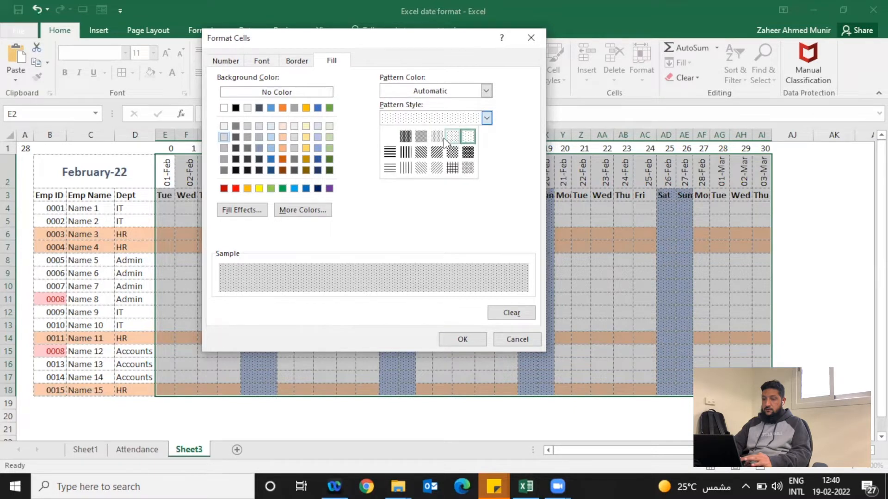
{"action": "left_click", "coordinate": [443, 138]}
{"action": "left_click", "coordinate": [474, 339]}
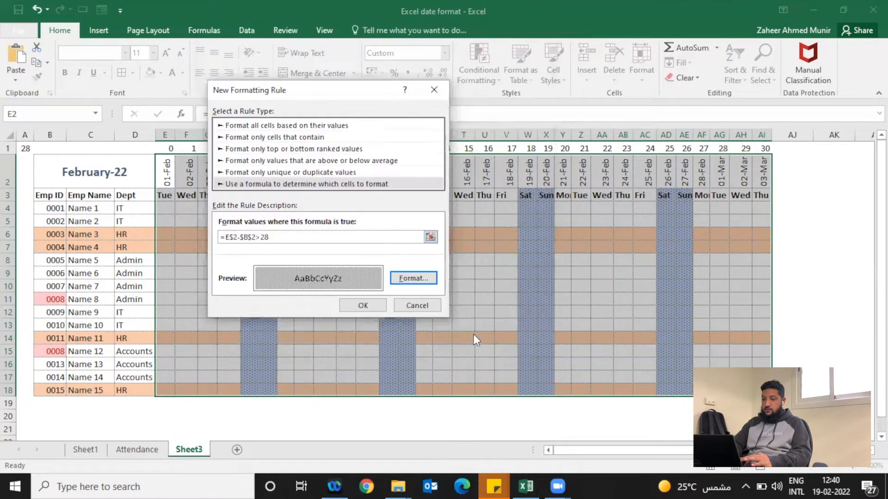
{"action": "left_click", "coordinate": [370, 303]}
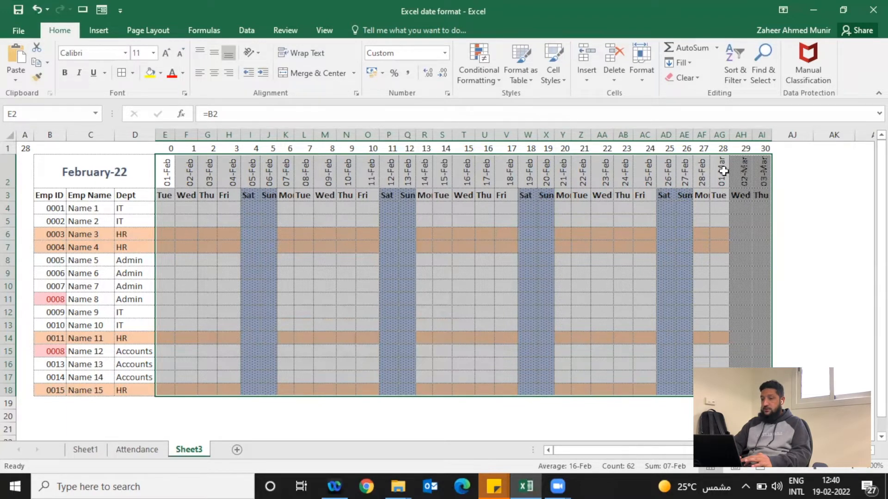
Step: Change the grey conditional formatting rule's formula to =E$2-$B$2>28-1 and apply it to the table
{"action": "left_click", "coordinate": [481, 76]}
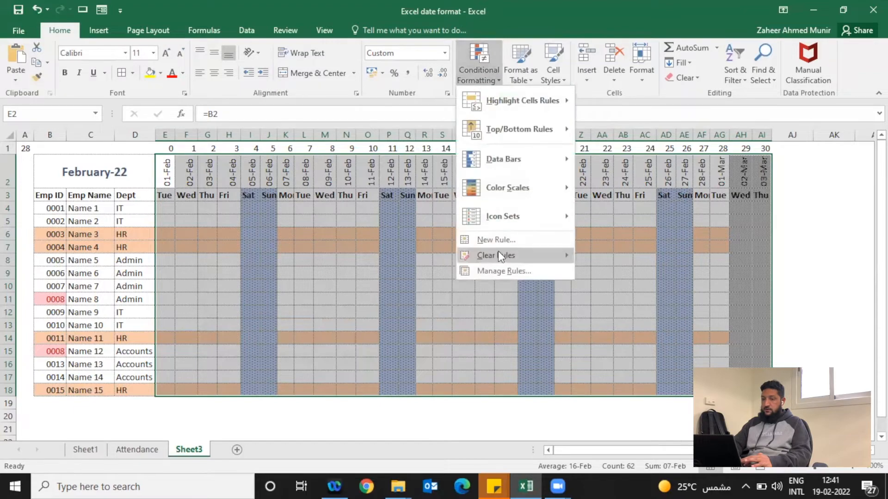
{"action": "left_click", "coordinate": [490, 274]}
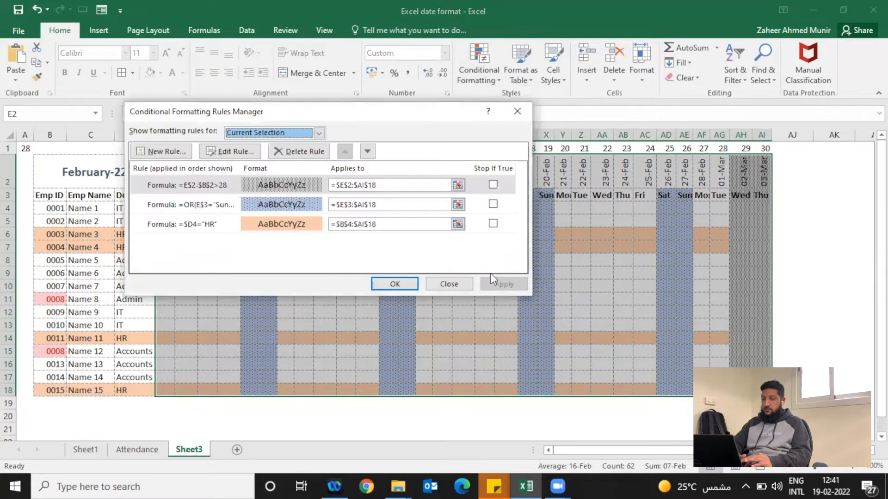
{"action": "left_click", "coordinate": [299, 188]}
{"action": "left_click", "coordinate": [238, 153]}
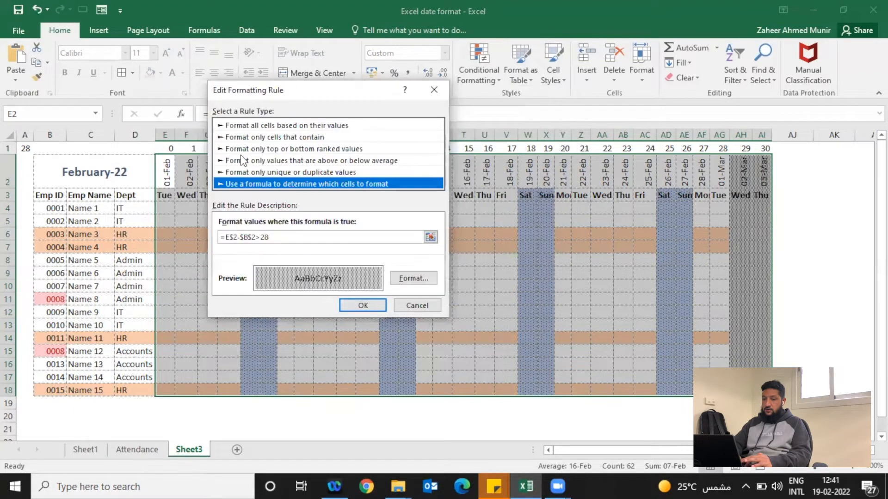
{"action": "left_click", "coordinate": [298, 237]}
{"action": "type", "text": "-1"}
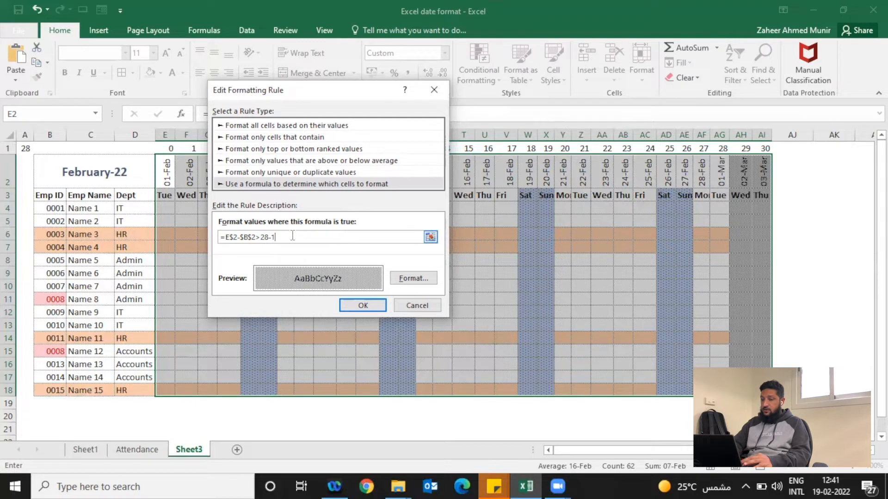
{"action": "left_click", "coordinate": [361, 306]}
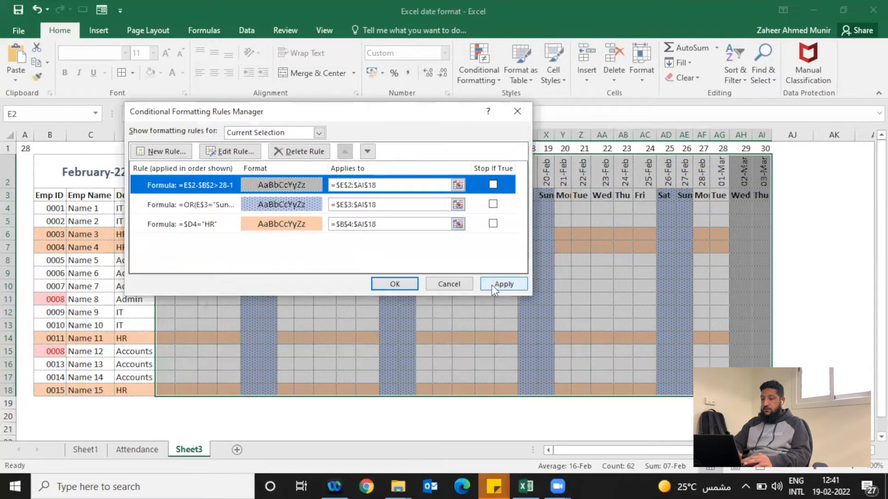
{"action": "left_click", "coordinate": [492, 285]}
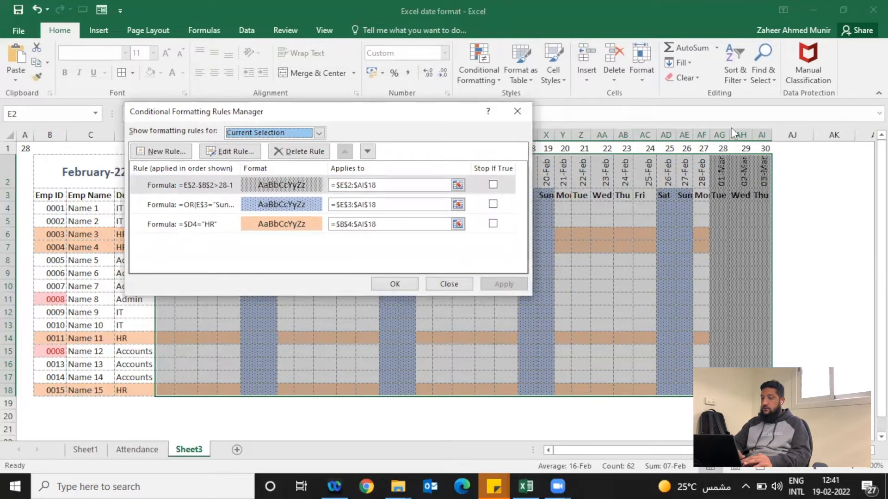
{"action": "left_click", "coordinate": [389, 283]}
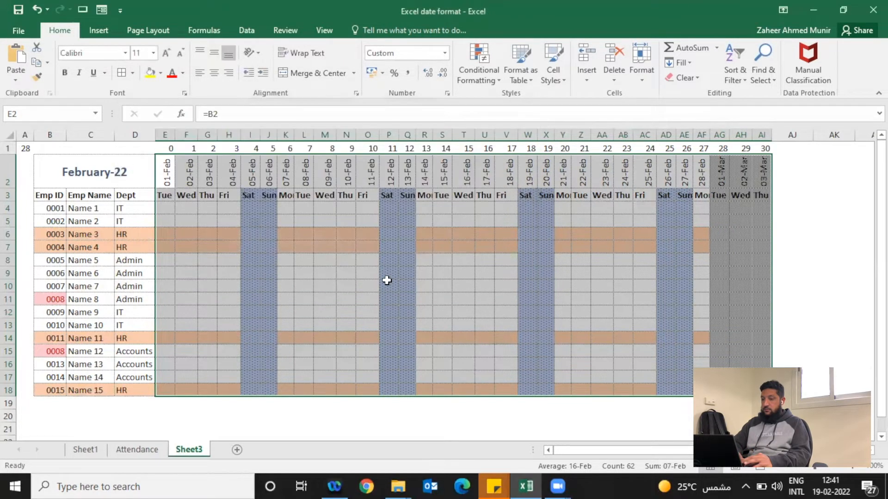
Step: Set the month header in B2 to 1/3 and check the last date columns against A1's days-in-month formula
{"action": "left_click", "coordinate": [65, 180]}
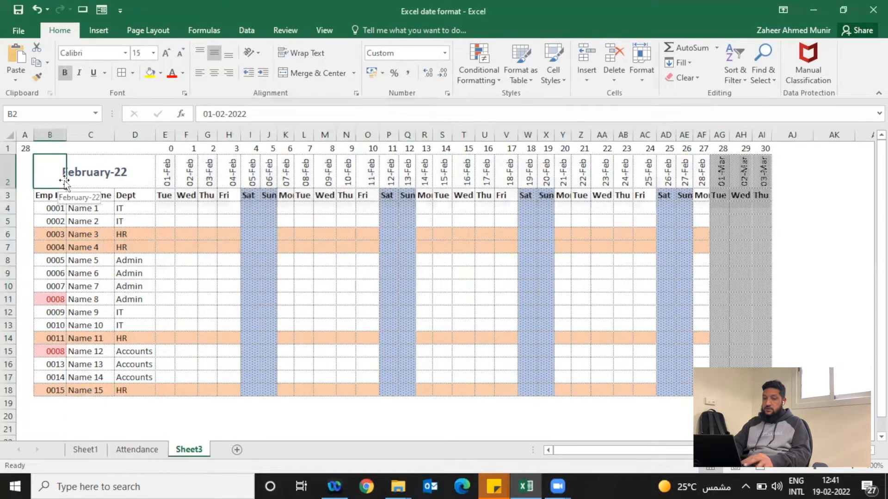
{"action": "type", "text": "1/3"}
{"action": "key", "text": "Return"}
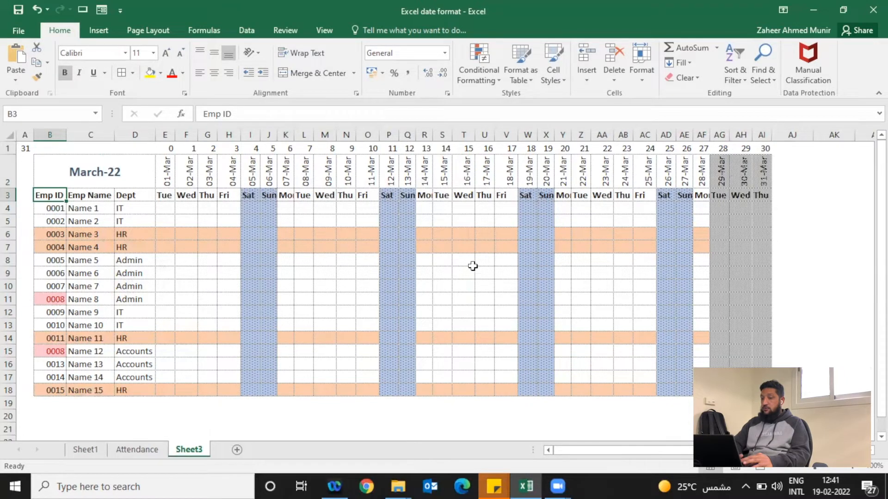
{"action": "left_click", "coordinate": [701, 169]}
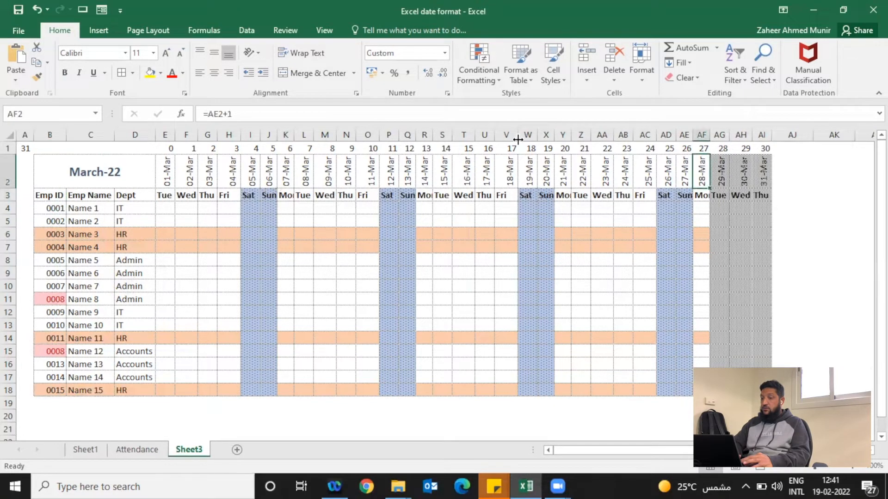
{"action": "left_click", "coordinate": [28, 149]}
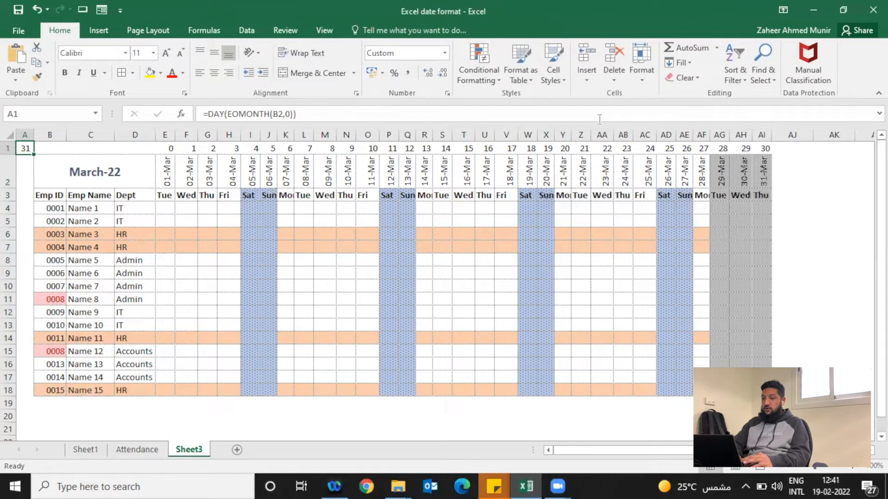
Step: Replace the fixed 28 in the worksheet's grey rule with a reference to A1, giving =E$2-$B$2>$A$1-1, and apply it
{"action": "left_click", "coordinate": [493, 80]}
{"action": "left_click", "coordinate": [484, 271]}
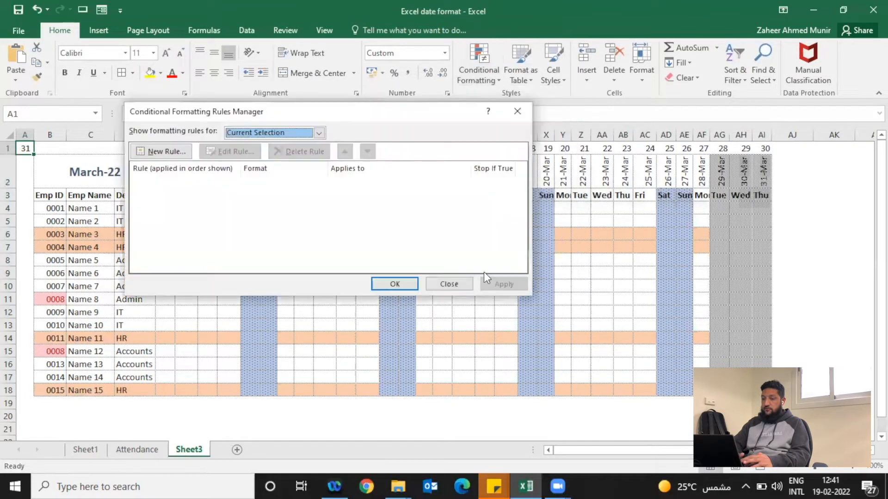
{"action": "left_click", "coordinate": [296, 136]}
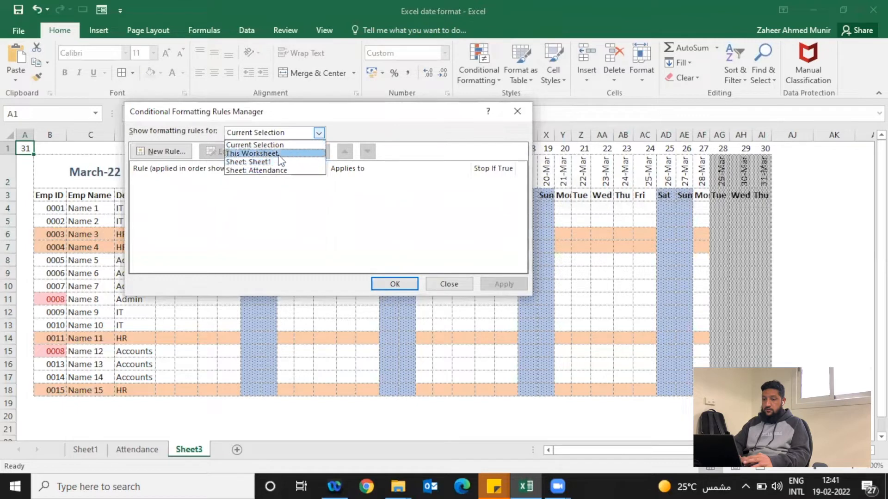
{"action": "left_click", "coordinate": [267, 151]}
{"action": "left_click", "coordinate": [269, 181]}
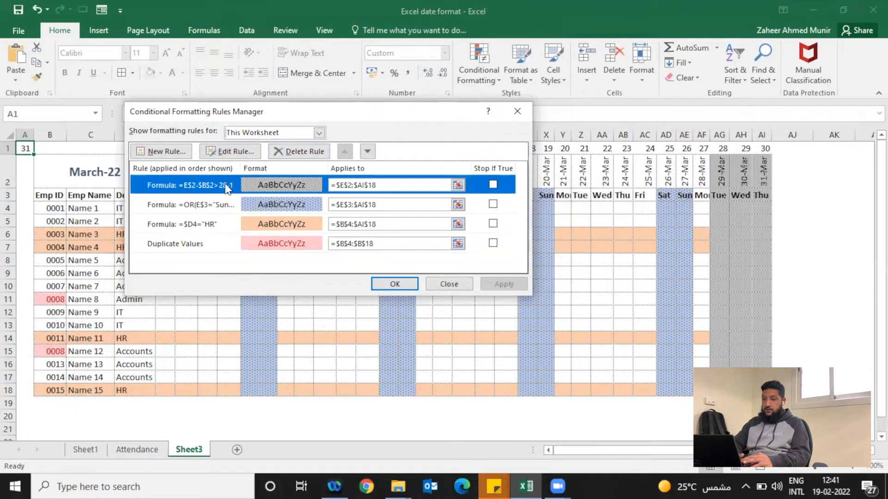
{"action": "left_click", "coordinate": [246, 154]}
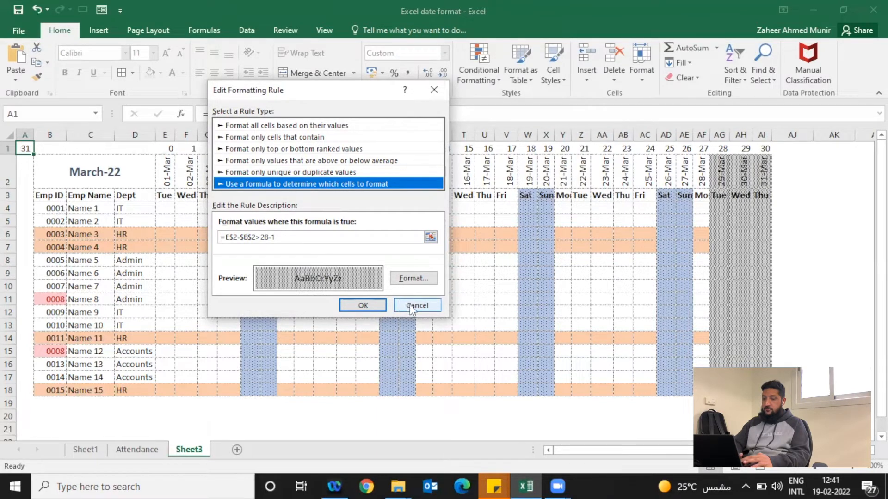
{"action": "left_click", "coordinate": [265, 238]}
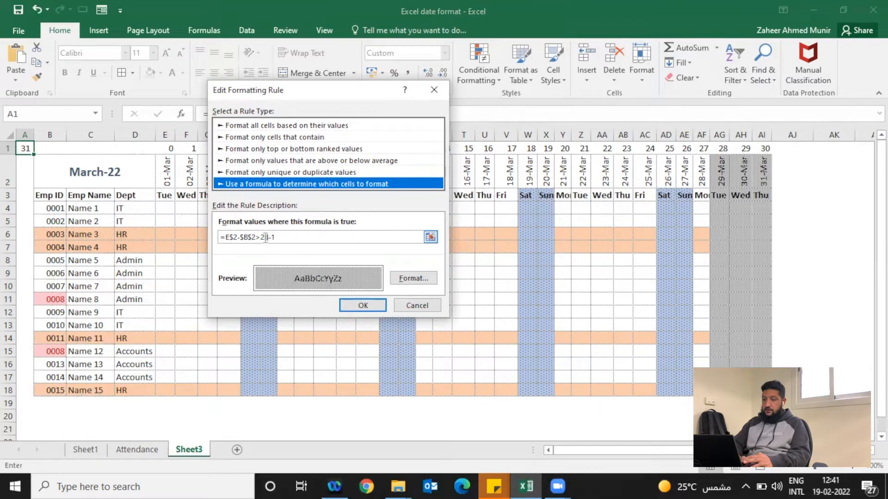
{"action": "double_click", "coordinate": [264, 238]}
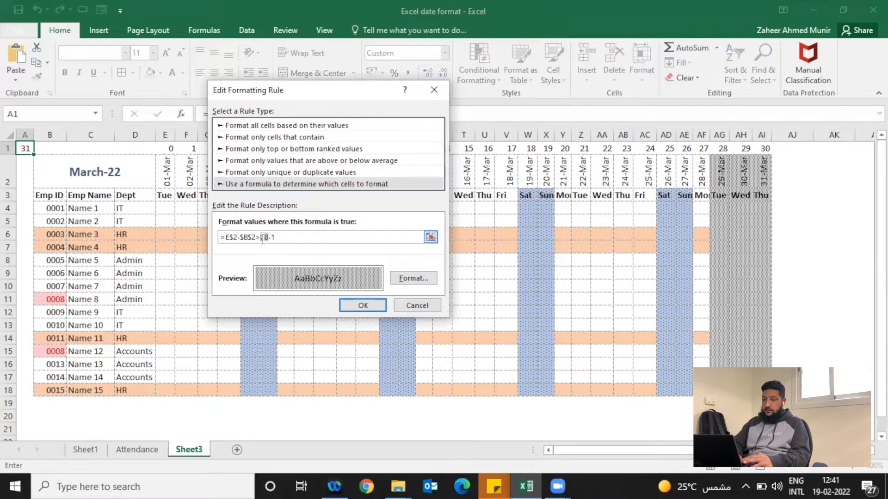
{"action": "type", "text": "+"}
{"action": "left_click", "coordinate": [27, 150]}
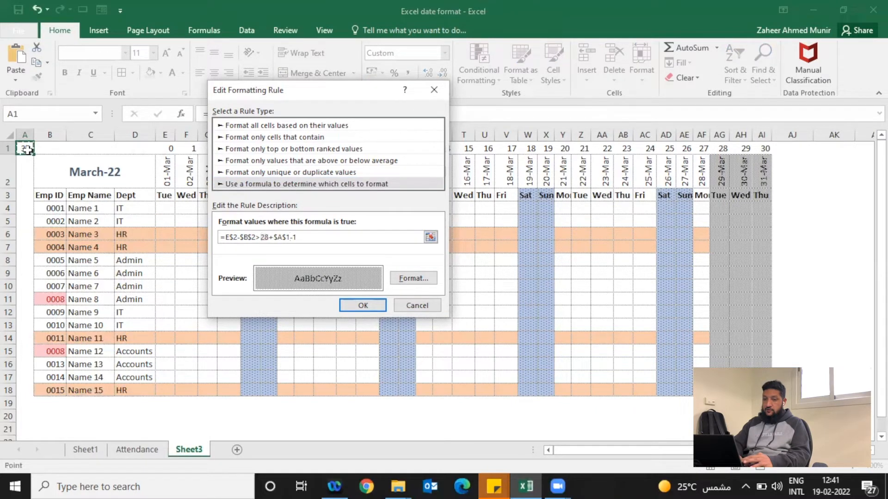
{"action": "left_click", "coordinate": [278, 238]}
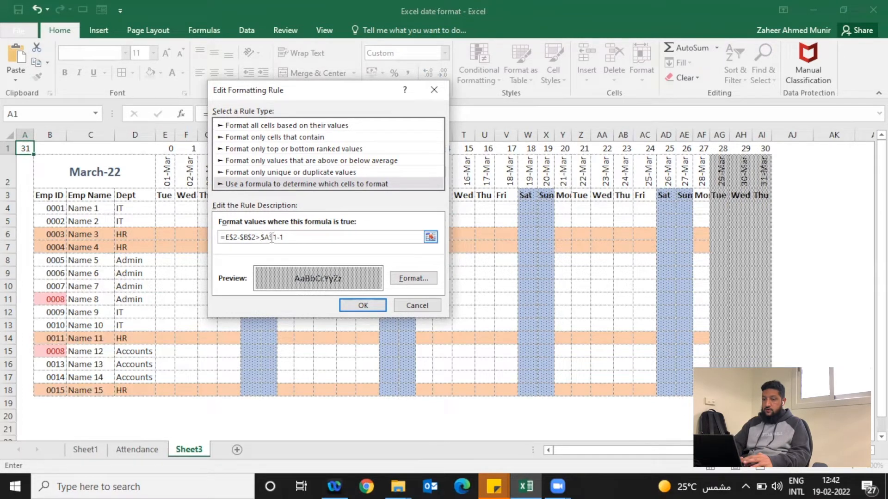
{"action": "left_click", "coordinate": [363, 305]}
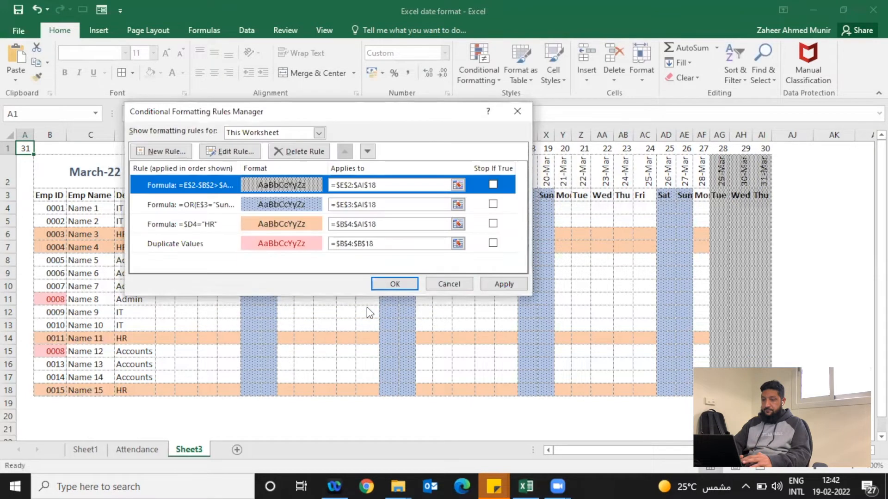
{"action": "left_click", "coordinate": [494, 284]}
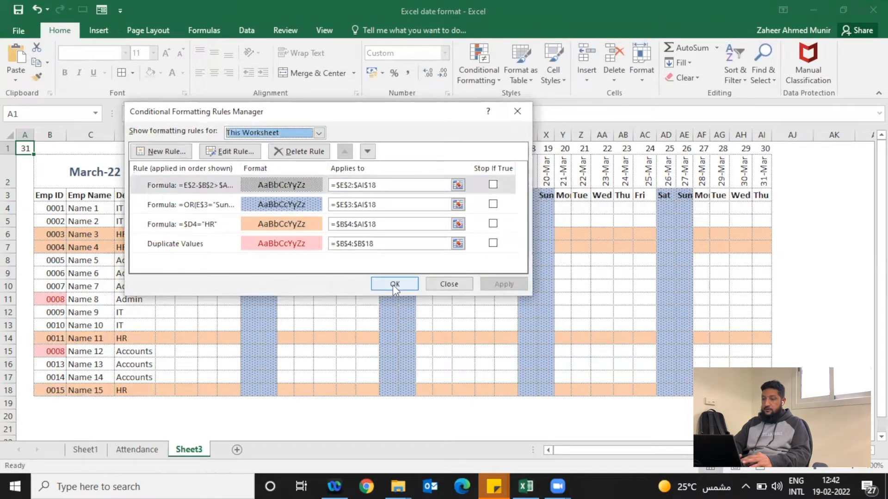
{"action": "left_click", "coordinate": [395, 283]}
Step: Test the grey rule by setting the month header in B2 to 1/2 and then to 1/4
{"action": "left_click", "coordinate": [54, 170]}
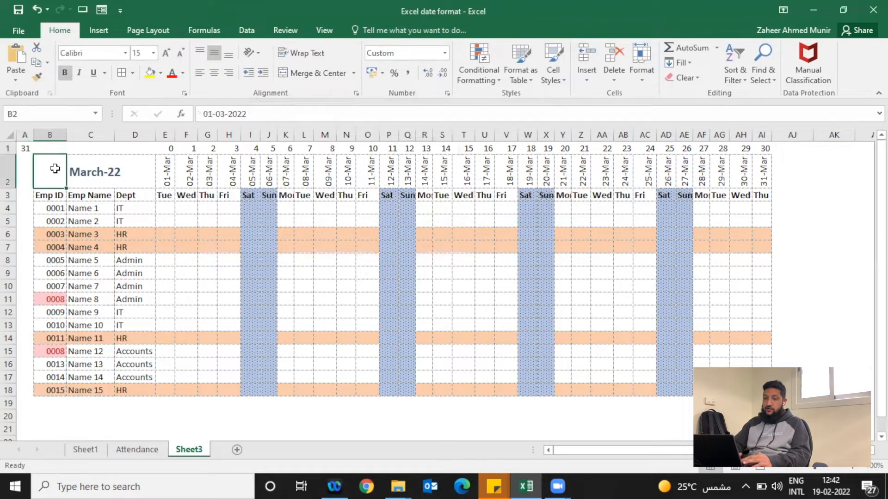
{"action": "type", "text": "1/2"}
{"action": "key", "text": "Return"}
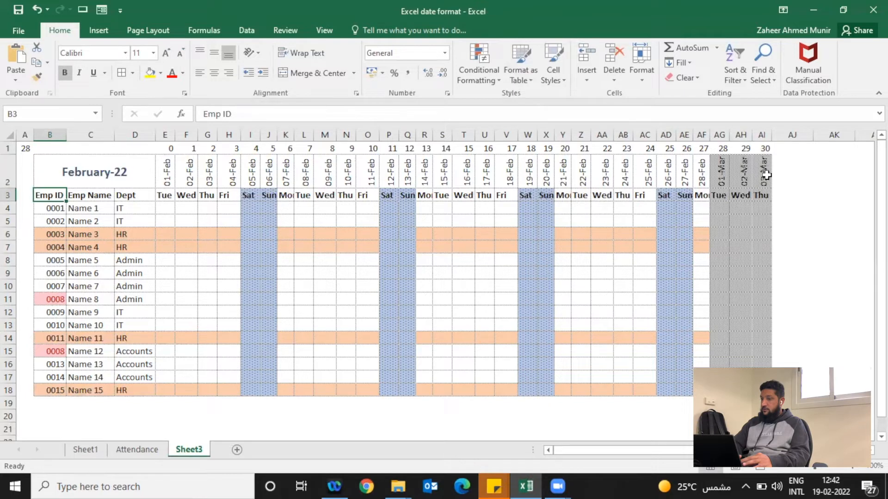
{"action": "left_click", "coordinate": [56, 169]}
{"action": "type", "text": "1/4"}
{"action": "key", "text": "Return"}
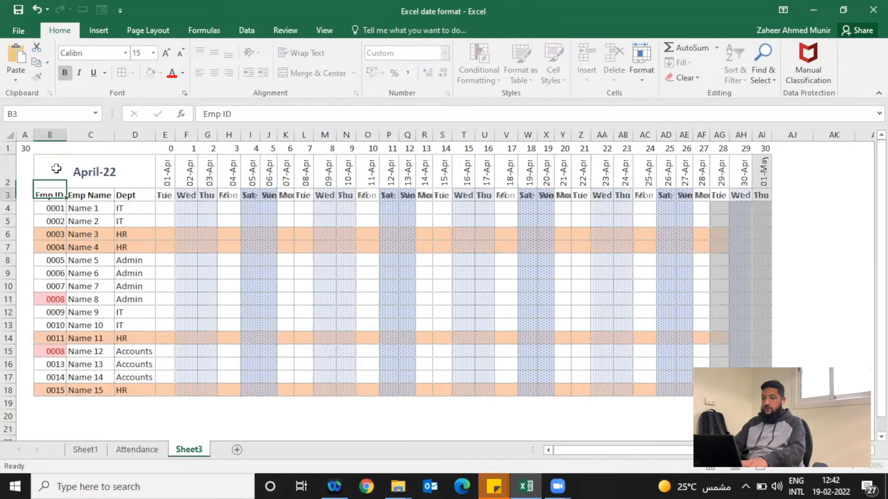
Step: Copy the expression DAY(EOMONTH(B2,0)) from A1's formula without changing the cell
{"action": "left_click", "coordinate": [23, 149]}
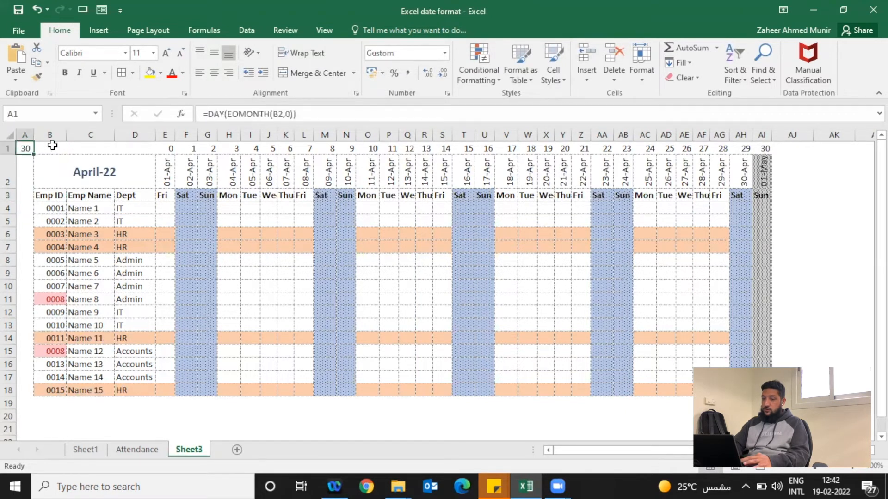
{"action": "left_click_drag", "start_coordinate": [208, 115], "coordinate": [298, 114]}
{"action": "key", "text": "ctrl+c"}
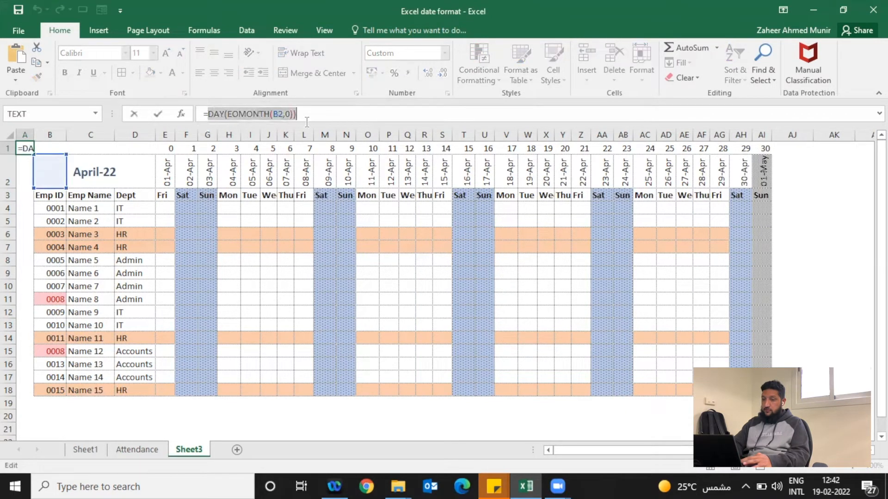
{"action": "key", "text": "Escape"}
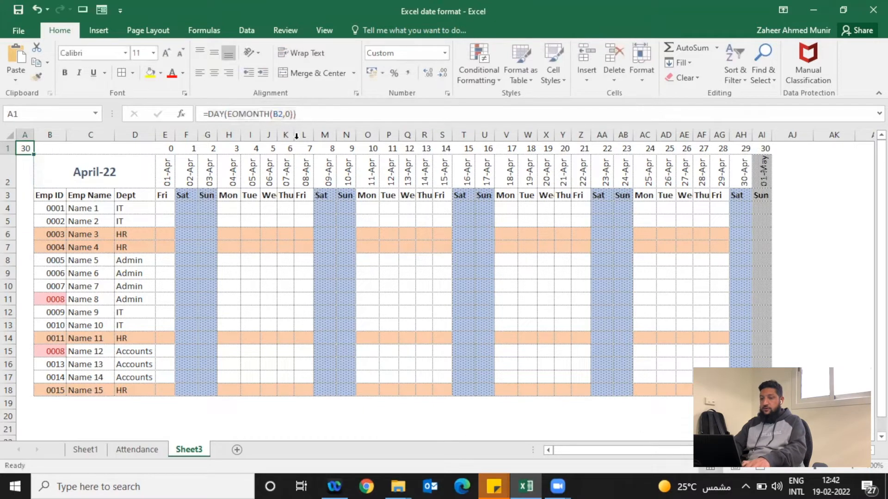
Step: Replace $A$1 in the worksheet's grey rule with DAY(EOMONTH($B$2,0)), giving =E$2-$B$2>DAY(EOMONTH($B$2,0))-1, and apply it
{"action": "left_click", "coordinate": [270, 194]}
{"action": "left_click", "coordinate": [475, 81]}
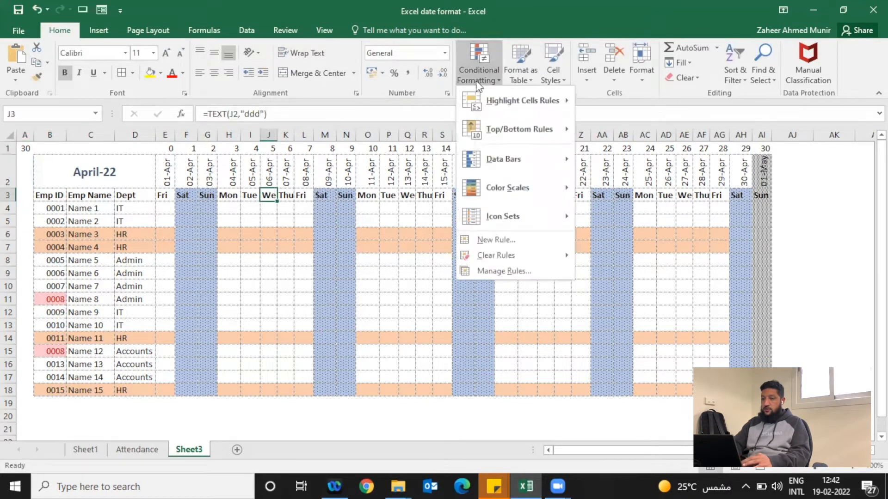
{"action": "left_click", "coordinate": [488, 269]}
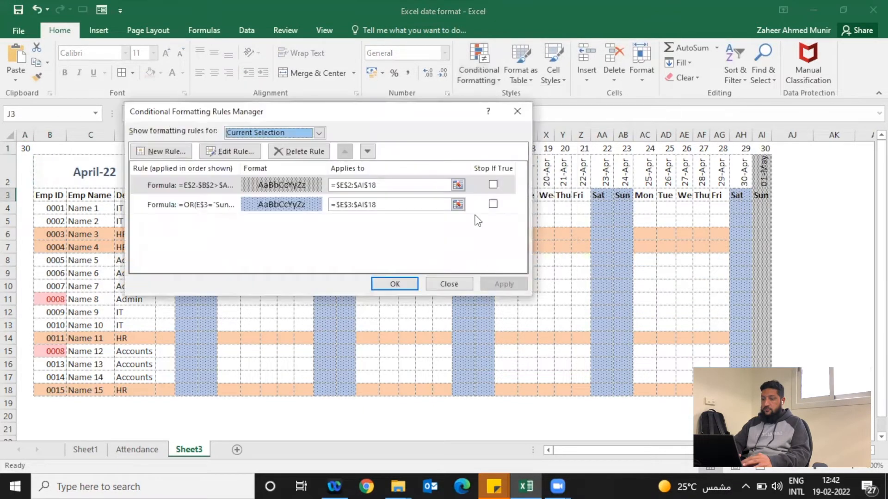
{"action": "left_click", "coordinate": [274, 133]}
{"action": "left_click", "coordinate": [270, 155]}
{"action": "left_click", "coordinate": [277, 186]}
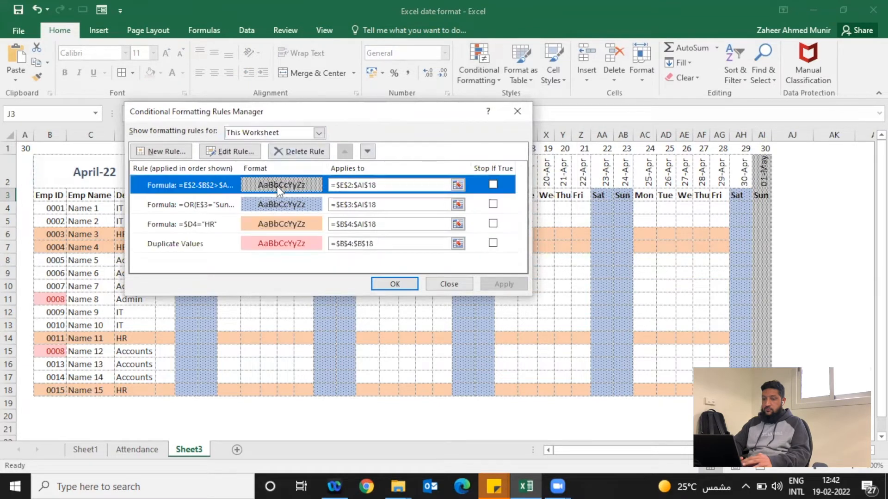
{"action": "left_click", "coordinate": [254, 154]}
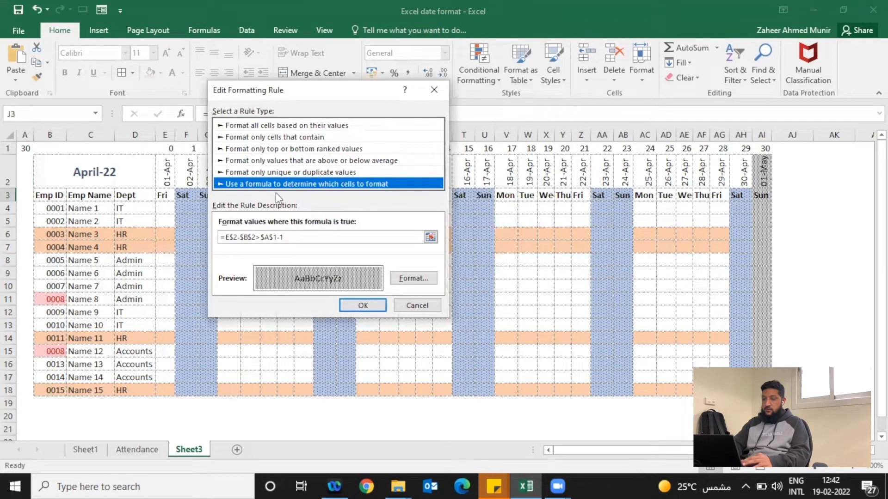
{"action": "left_click", "coordinate": [271, 237]}
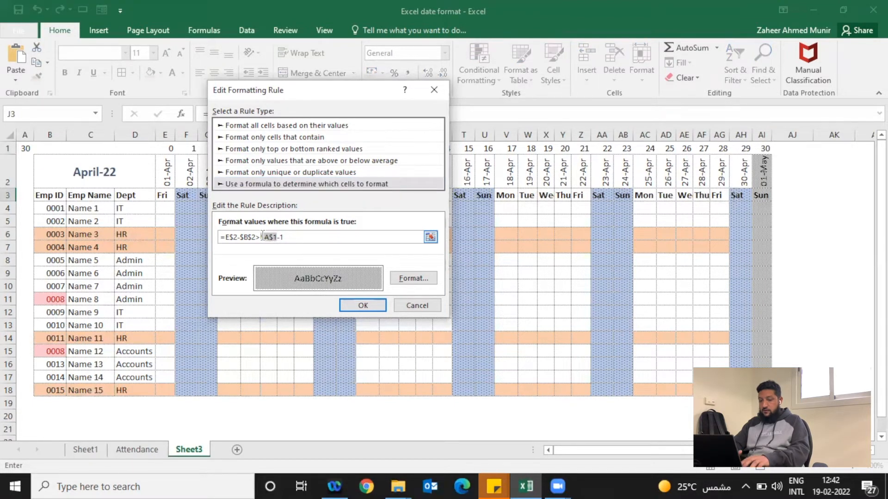
{"action": "key", "text": "ctrl+v"}
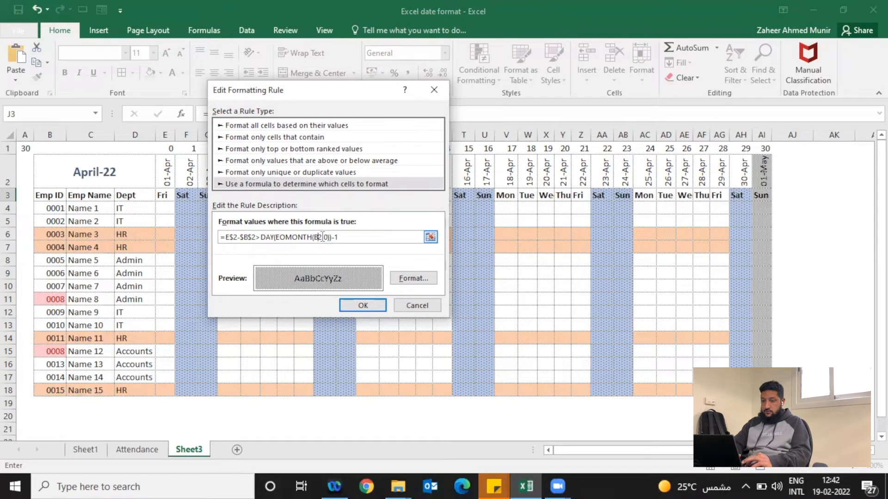
{"action": "key", "text": "F4"}
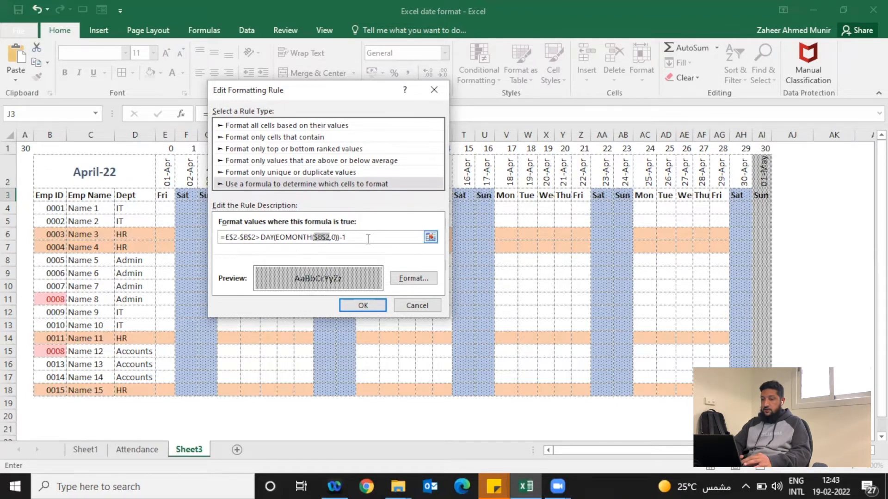
{"action": "left_click", "coordinate": [363, 305]}
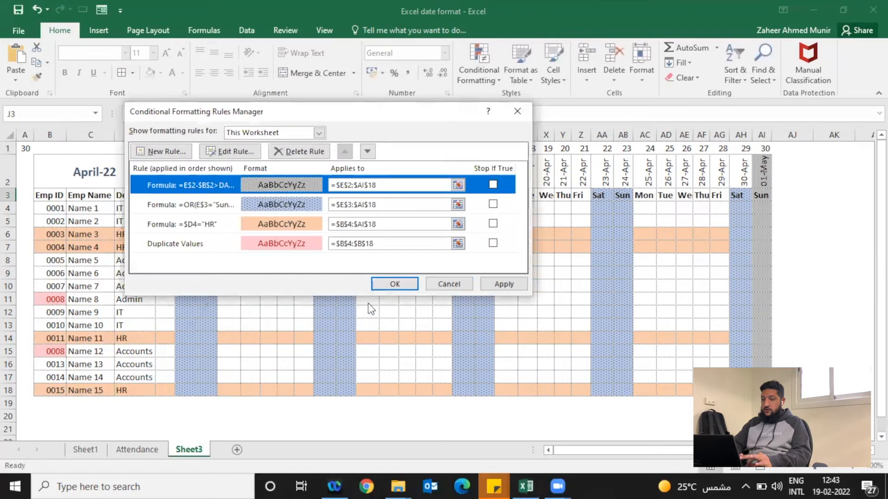
{"action": "left_click", "coordinate": [495, 286]}
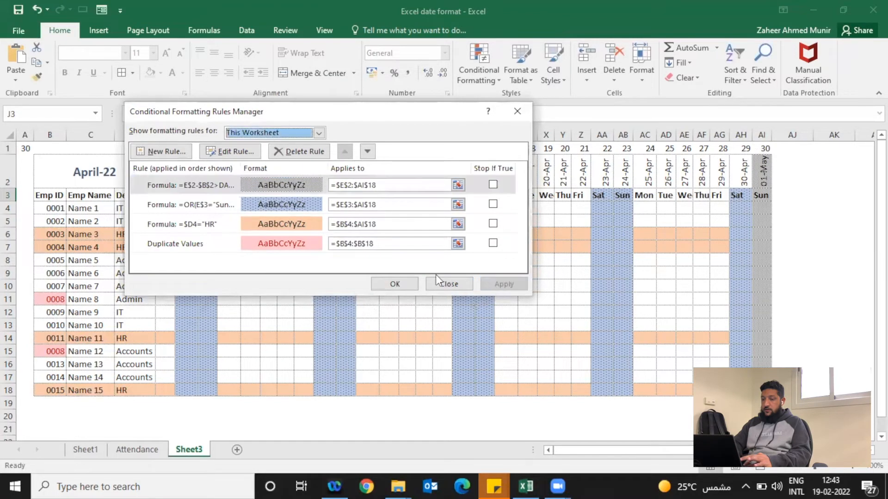
{"action": "left_click", "coordinate": [394, 284]}
Step: Clear all helper values from row 1
{"action": "left_click", "coordinate": [9, 147]}
{"action": "left_click", "coordinate": [131, 195]}
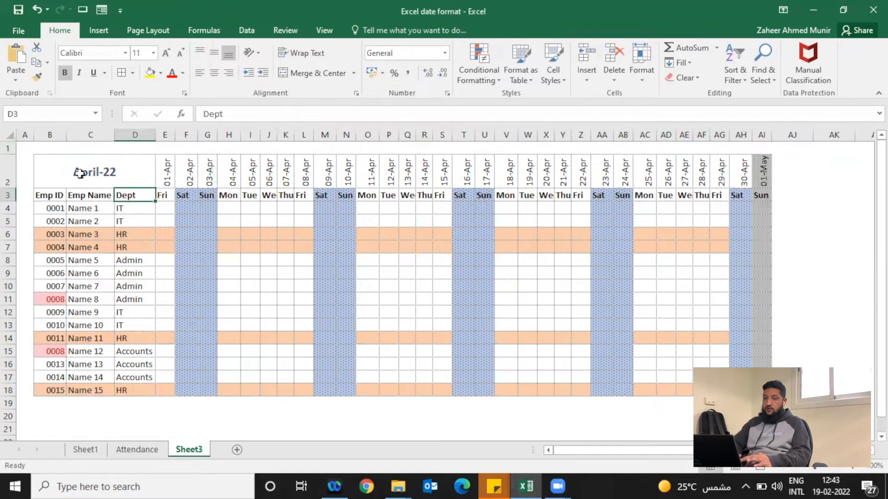
Step: Test the self-contained grey rule by setting the month header in B2 to 1/1, 1/2 and then 1/4
{"action": "left_click", "coordinate": [50, 174]}
{"action": "type", "text": "1/1"}
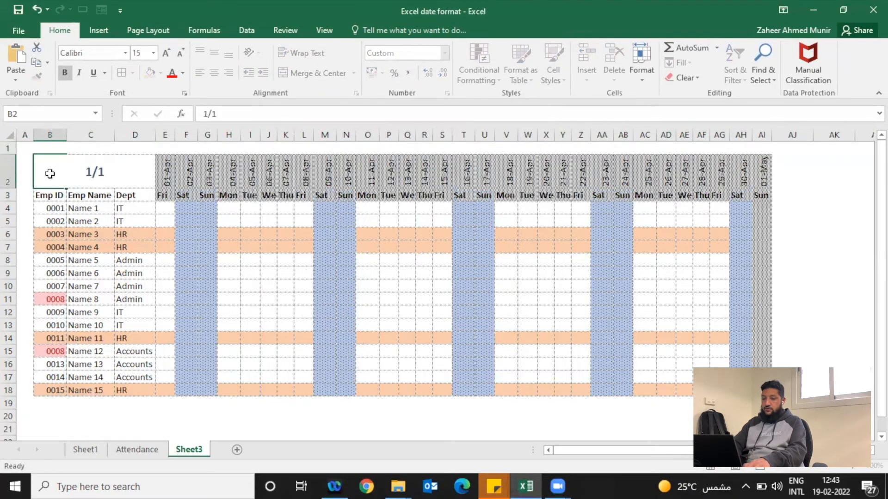
{"action": "key", "text": "Return"}
{"action": "left_click", "coordinate": [50, 173]}
{"action": "type", "text": "1/2"}
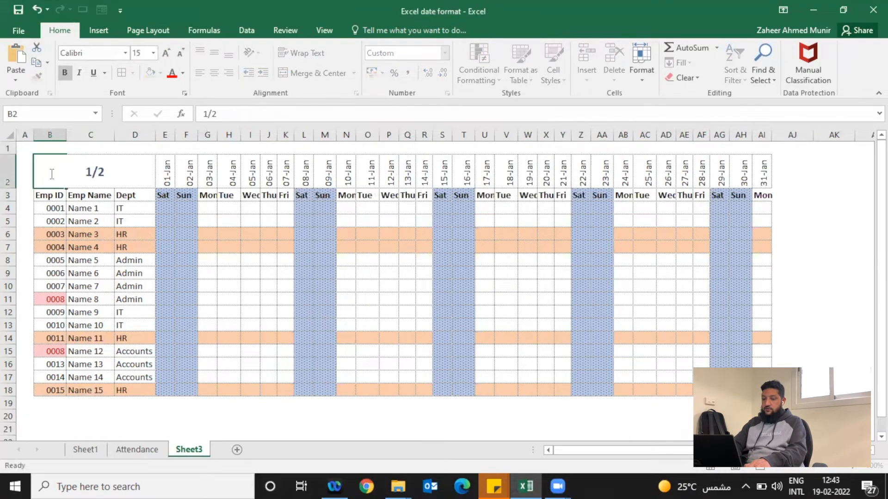
{"action": "key", "text": "Return"}
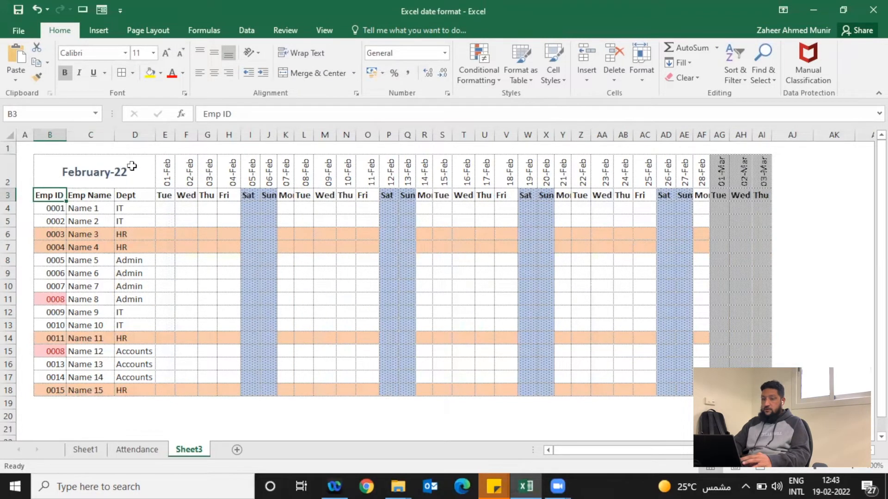
{"action": "left_click", "coordinate": [44, 171]}
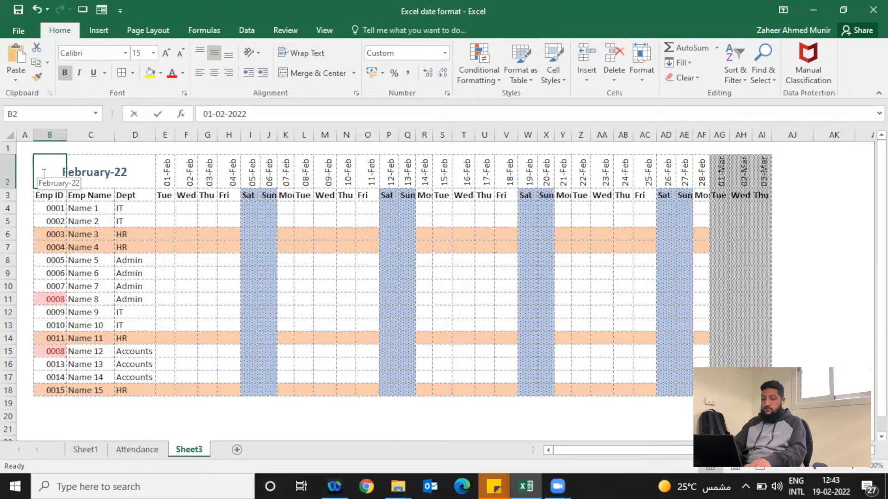
{"action": "type", "text": "1/4"}
{"action": "key", "text": "Return"}
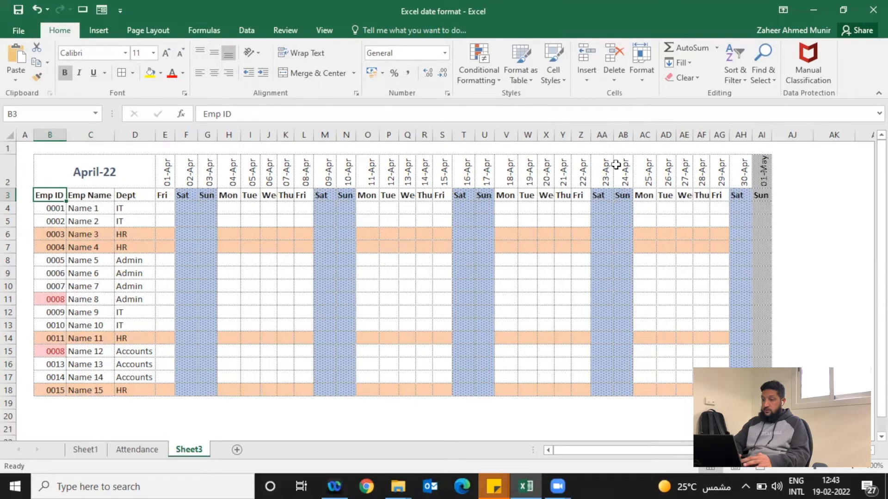
Step: Review this worksheet's conditional formatting rules, then move the weekend rule above the grey next-month rule and apply the new order
{"action": "left_click", "coordinate": [478, 67]}
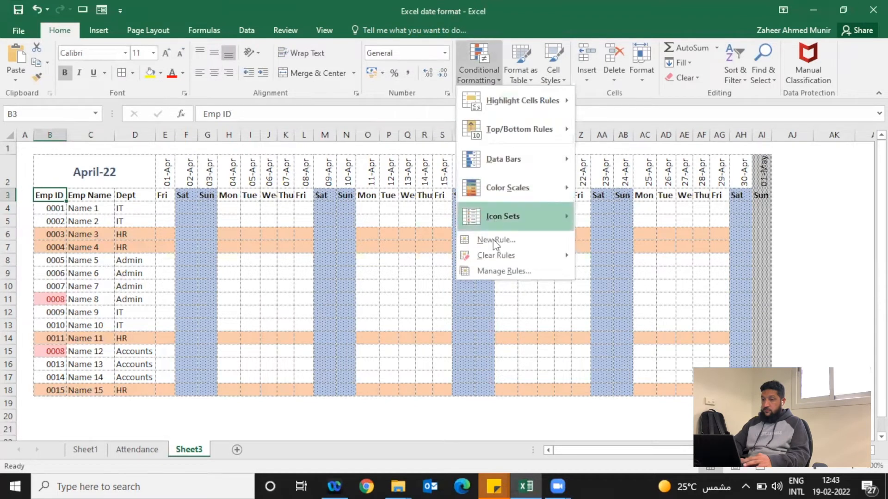
{"action": "left_click", "coordinate": [493, 272]}
{"action": "left_click", "coordinate": [258, 135]}
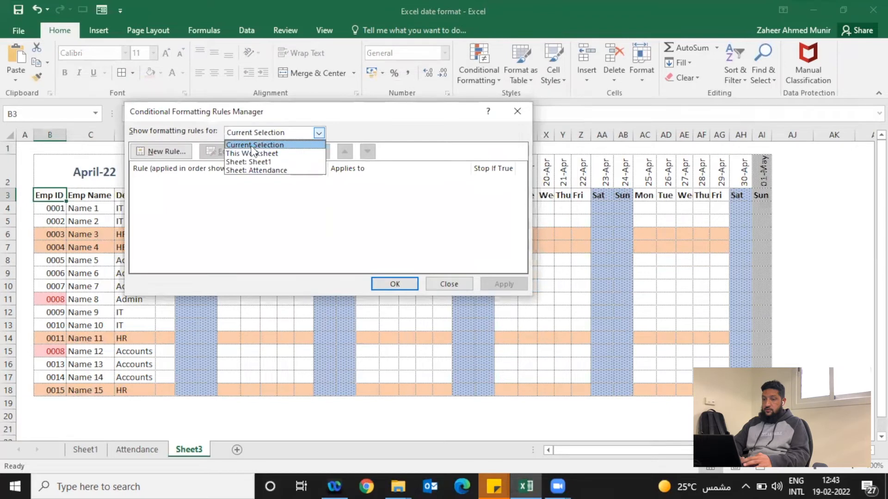
{"action": "left_click", "coordinate": [258, 153]}
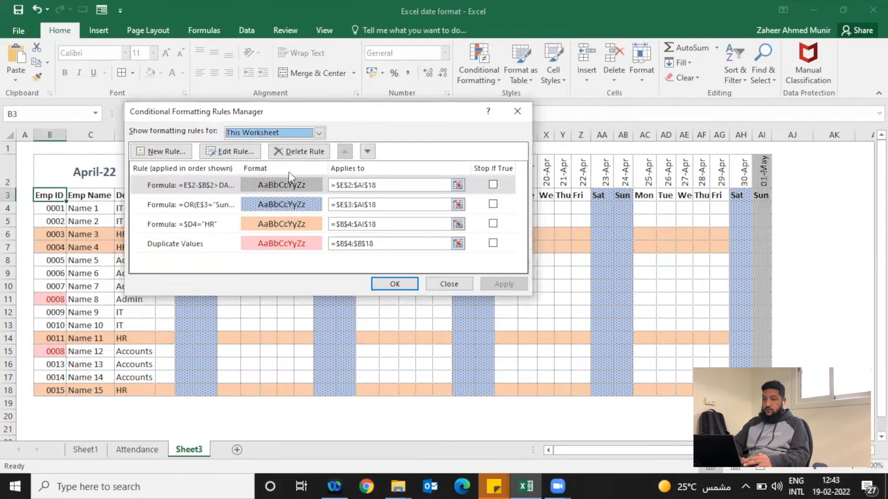
{"action": "left_click", "coordinate": [224, 188]}
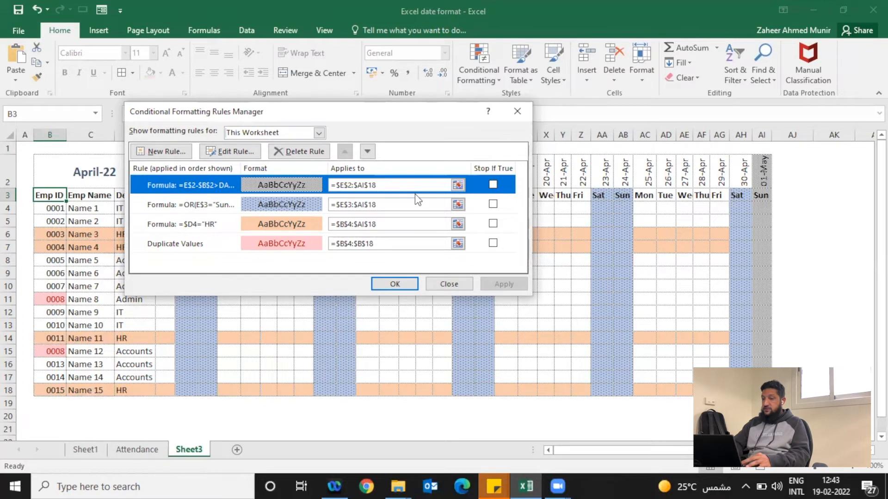
{"action": "left_click", "coordinate": [207, 210]}
{"action": "left_click", "coordinate": [211, 226]}
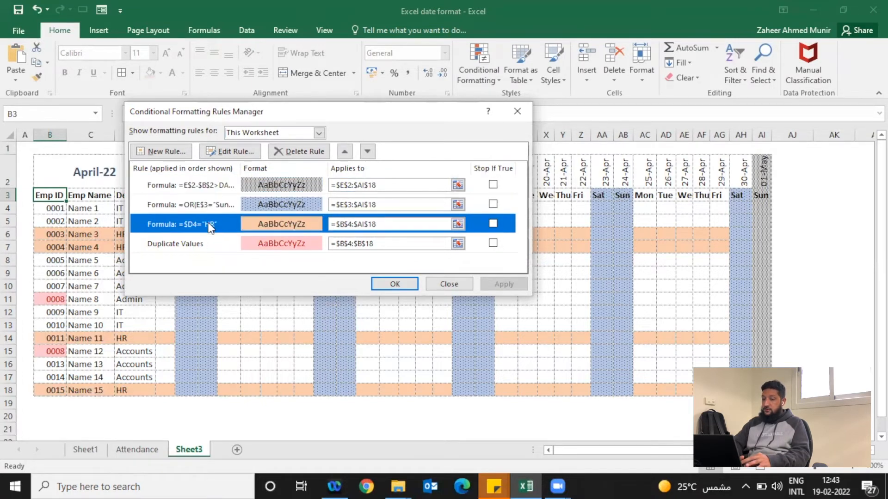
{"action": "left_click", "coordinate": [196, 252]}
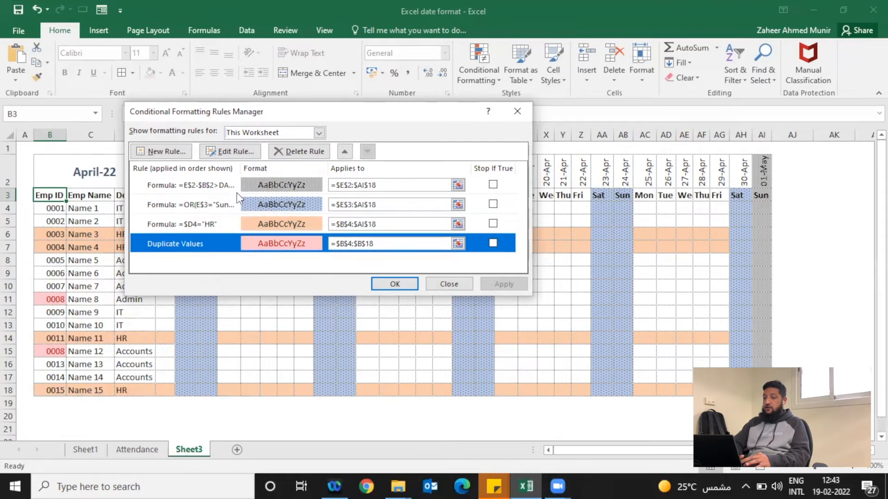
{"action": "left_click", "coordinate": [221, 207]}
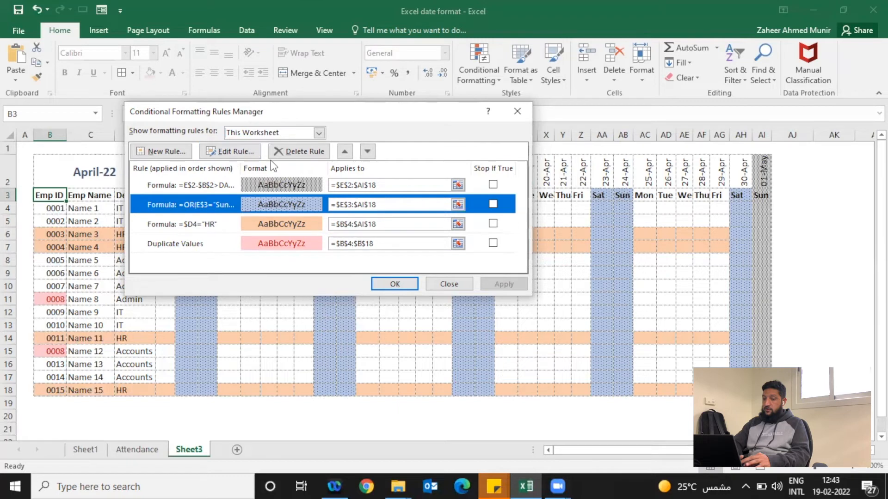
{"action": "left_click", "coordinate": [345, 151]}
{"action": "left_click", "coordinate": [504, 284]}
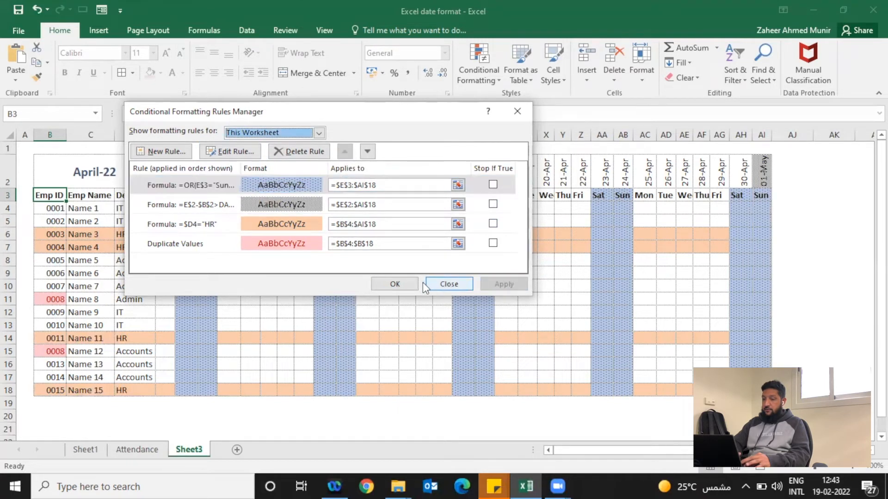
{"action": "left_click", "coordinate": [408, 282]}
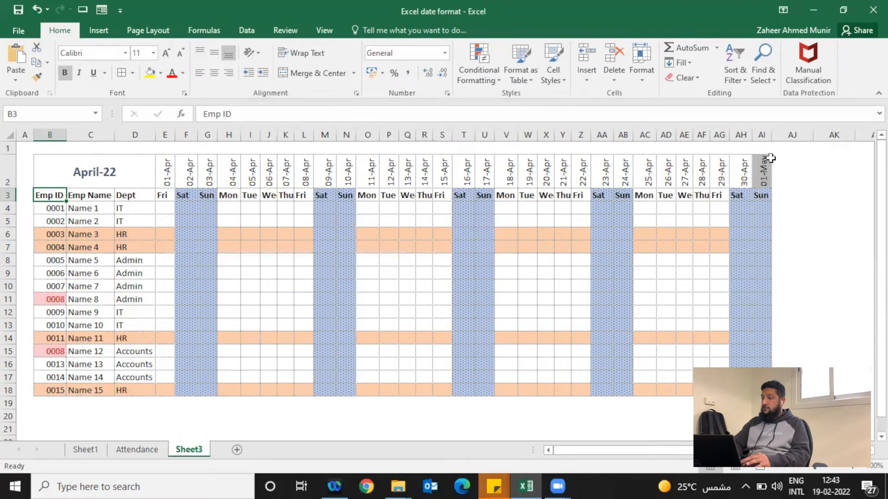
Step: Examine which rules cover the 01-May cell AI2 and compare the applied ranges of the weekend and grey rules
{"action": "left_click", "coordinate": [765, 176]}
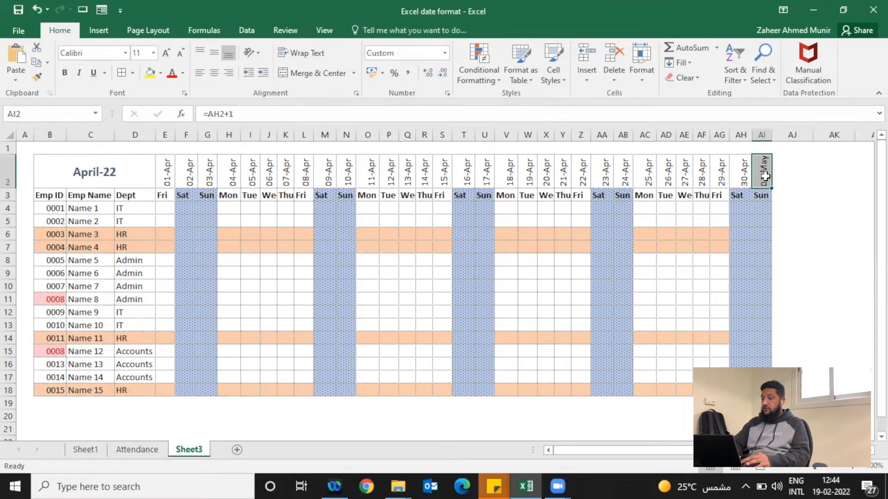
{"action": "left_click", "coordinate": [477, 78]}
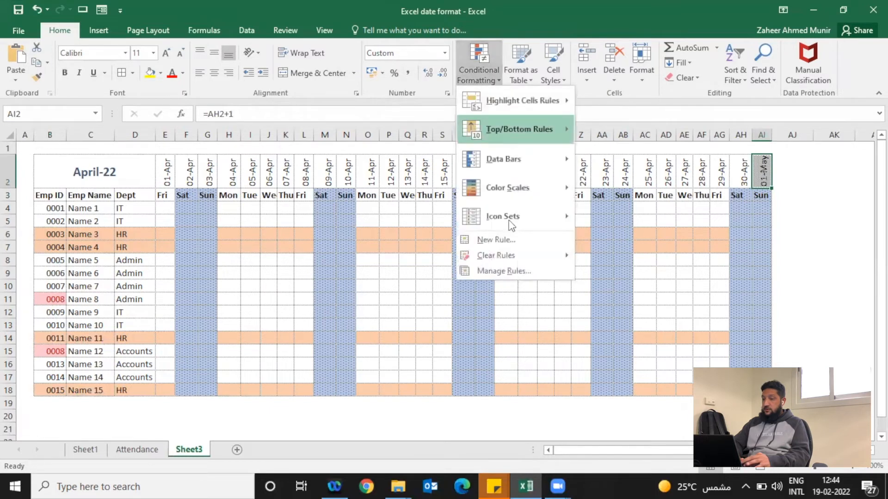
{"action": "left_click", "coordinate": [503, 272]}
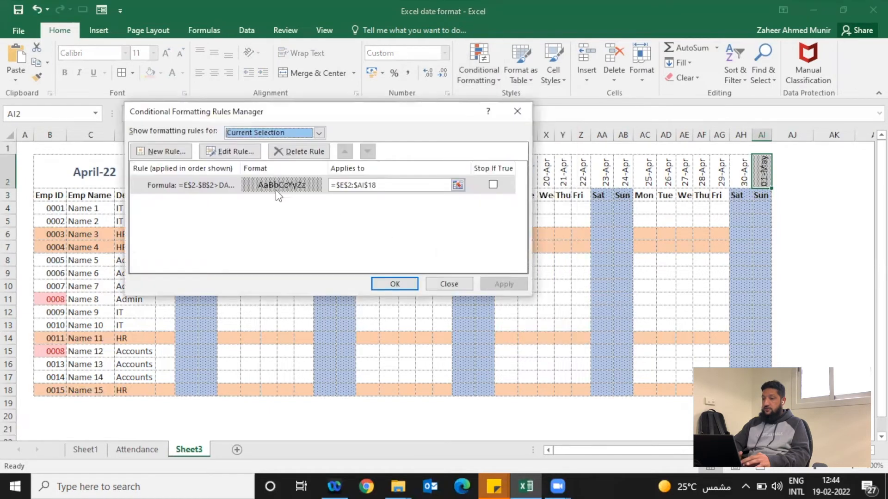
{"action": "left_click", "coordinate": [251, 132]}
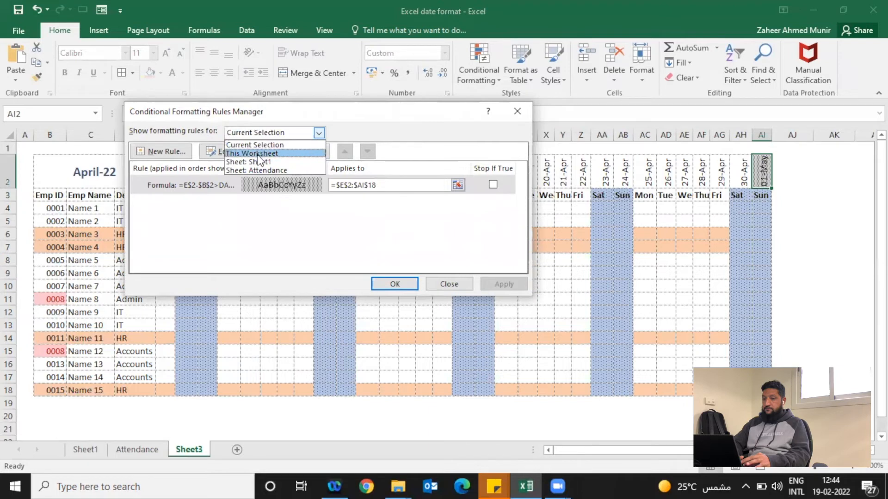
{"action": "left_click", "coordinate": [252, 153]}
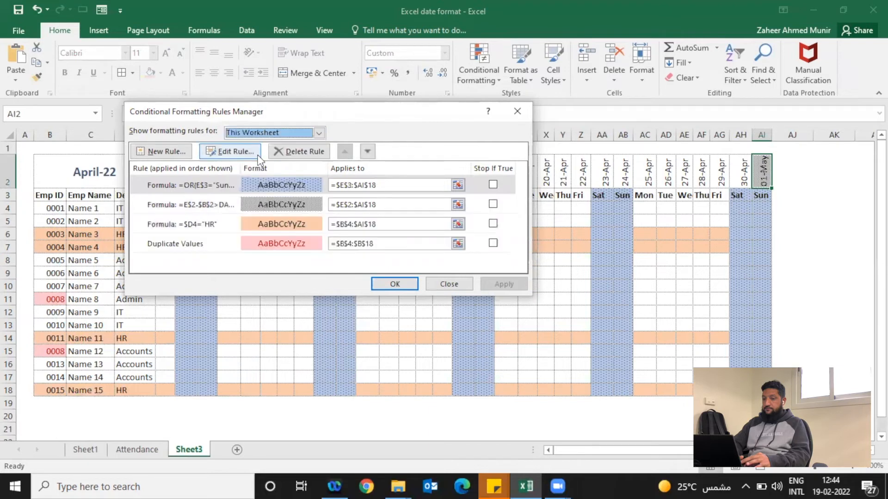
{"action": "left_click", "coordinate": [388, 206]}
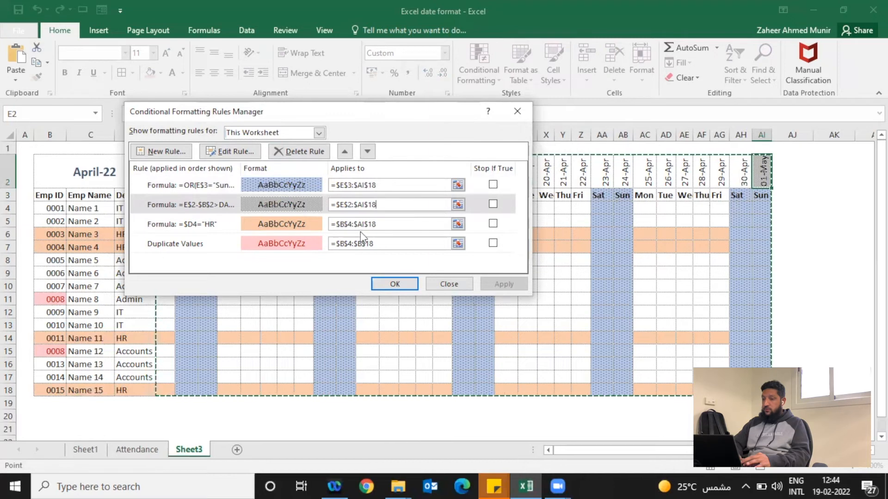
{"action": "left_click", "coordinate": [388, 185]}
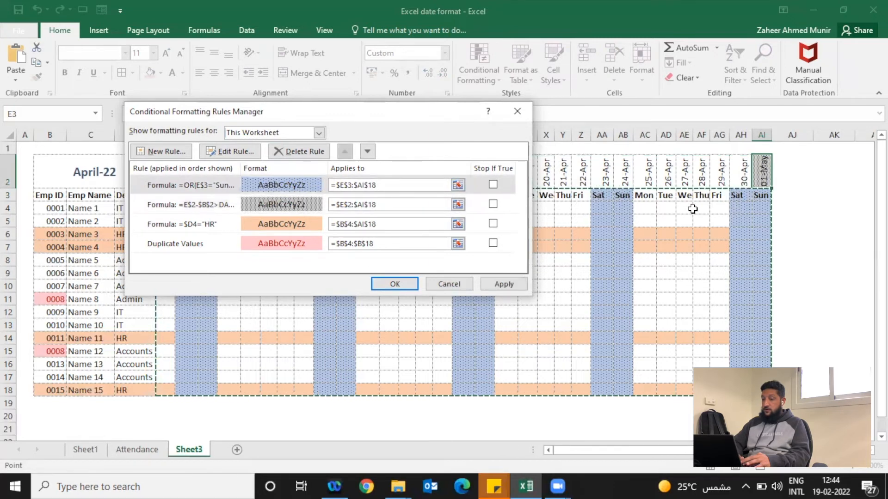
{"action": "left_click", "coordinate": [301, 207]}
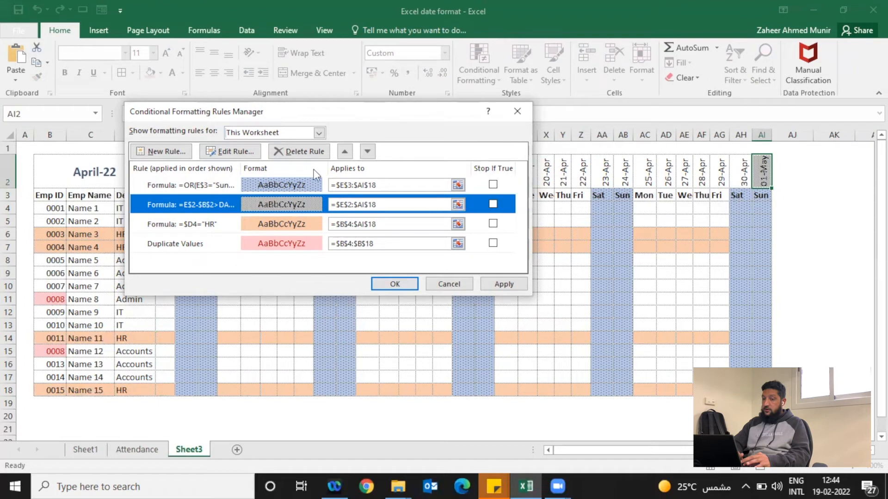
{"action": "left_click", "coordinate": [375, 185]}
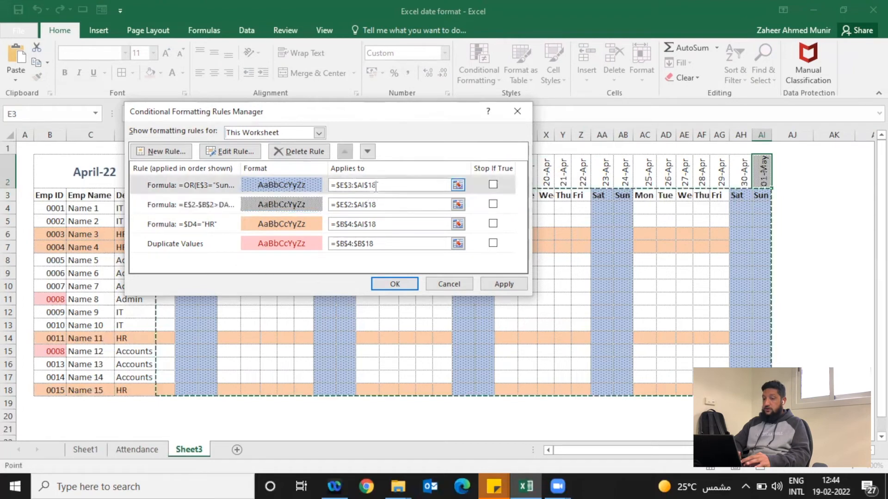
{"action": "left_click", "coordinate": [499, 284]}
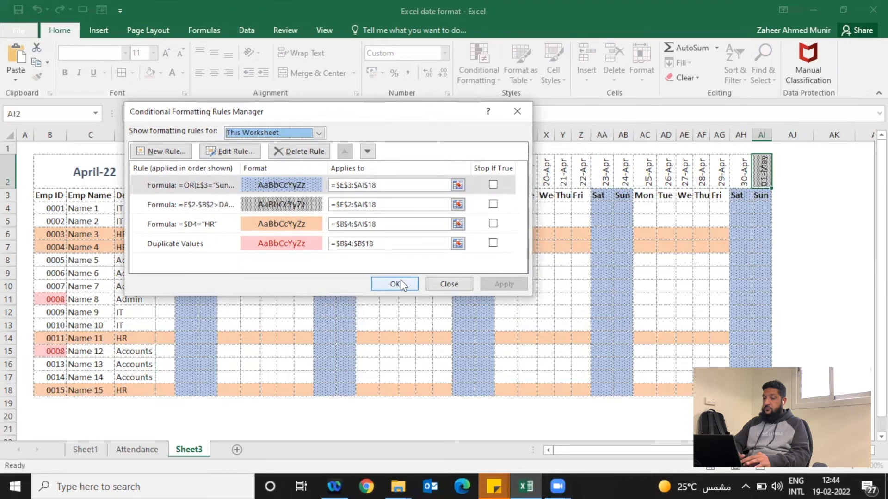
{"action": "left_click", "coordinate": [400, 284]}
{"action": "left_click", "coordinate": [68, 169]}
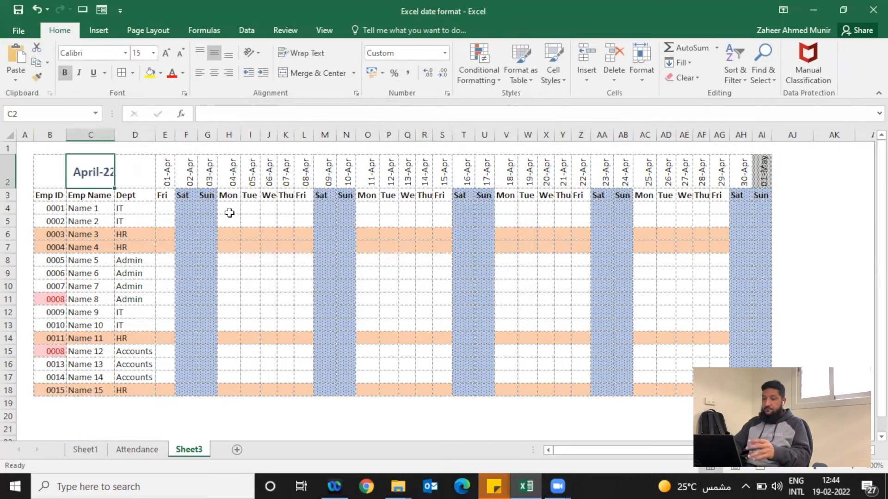
Step: Middle-align the attendance entry cells E4:AI18 vertically
{"action": "left_click_drag", "start_coordinate": [208, 221], "coordinate": [531, 320]}
{"action": "left_click", "coordinate": [531, 320]}
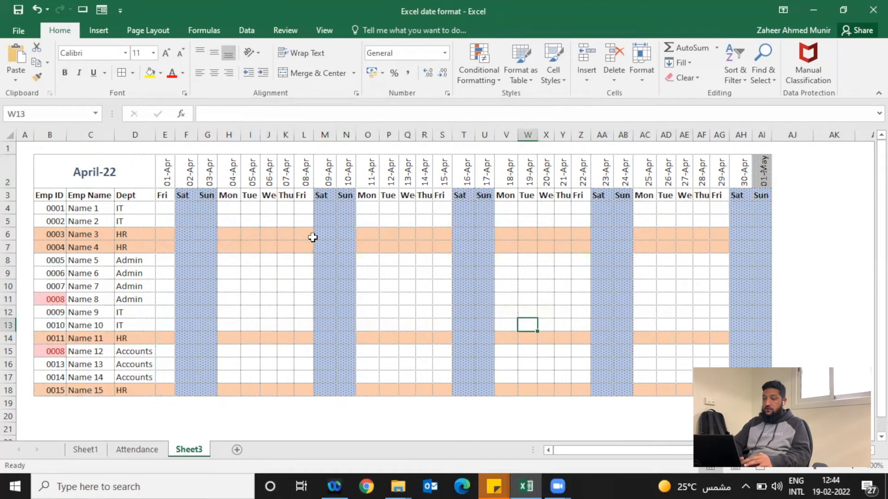
{"action": "left_click_drag", "start_coordinate": [171, 210], "coordinate": [765, 393]}
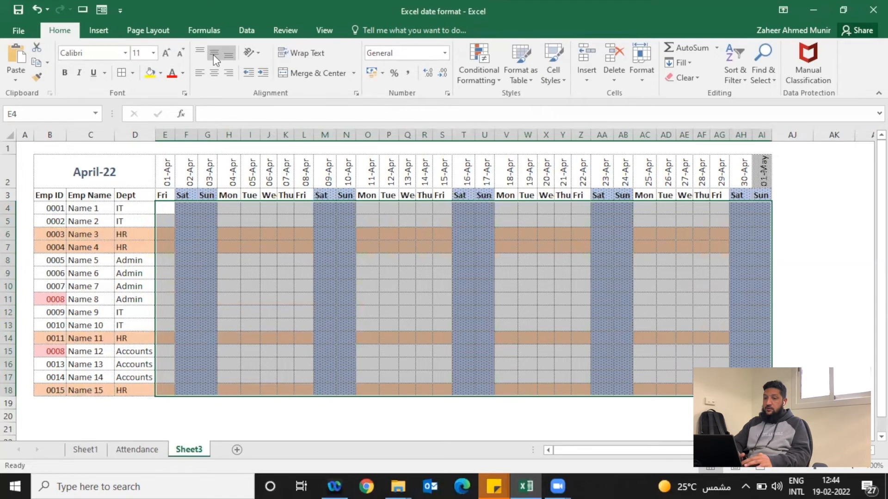
Step: Enter a sample attendance mark P for the first employee on 01-Apr in E4
{"action": "left_click", "coordinate": [171, 204]}
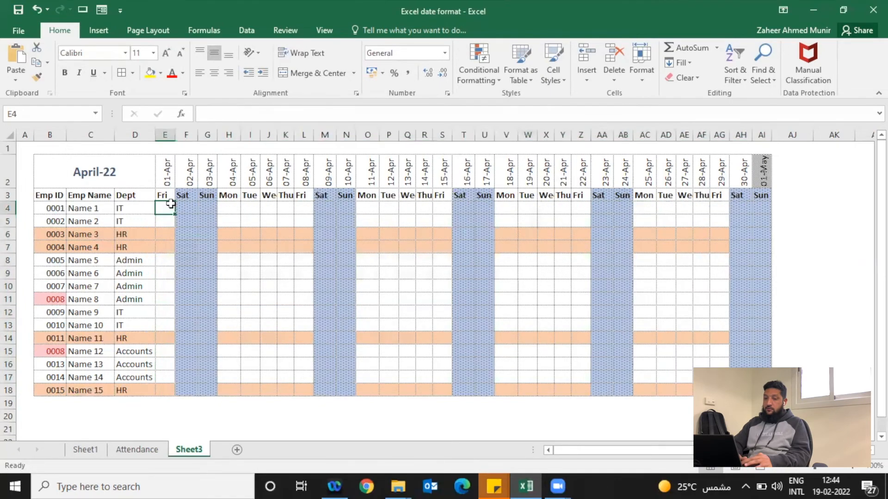
{"action": "type", "text": "P"}
{"action": "key", "text": "Return"}
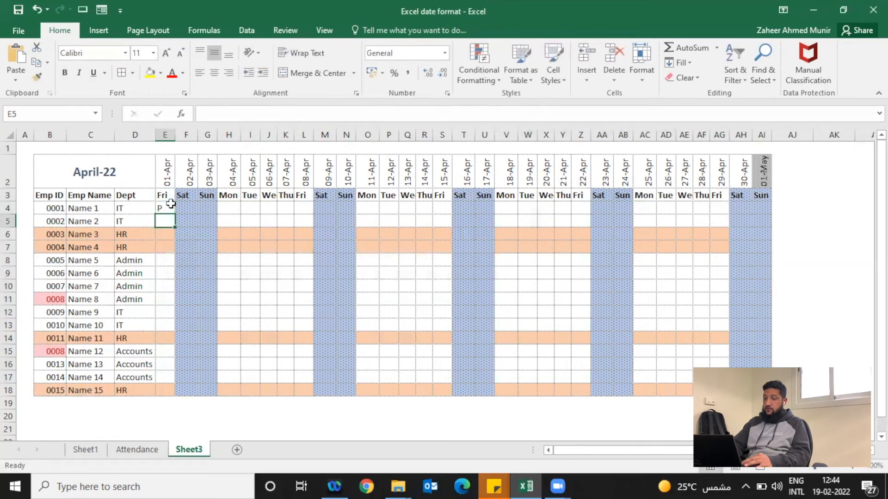
Step: Insert a check mark symbol from the recently used symbols into E5 as an alternative attendance mark
{"action": "left_click", "coordinate": [99, 30]}
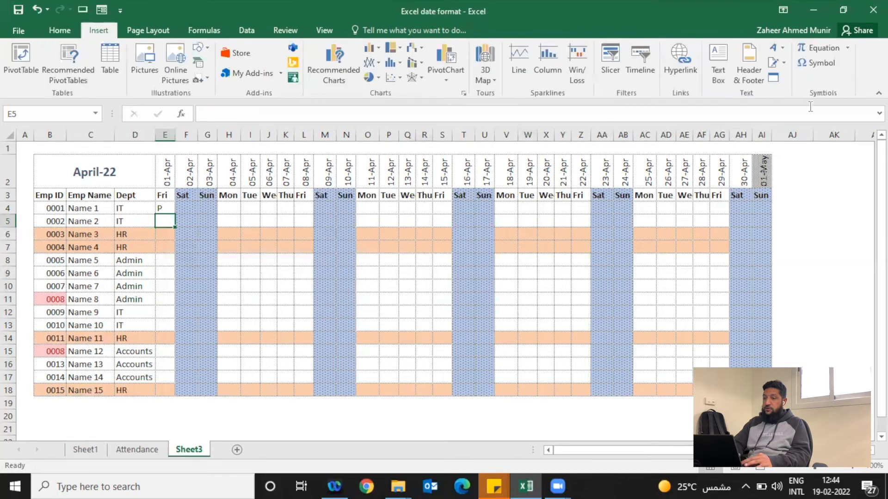
{"action": "left_click", "coordinate": [817, 62]}
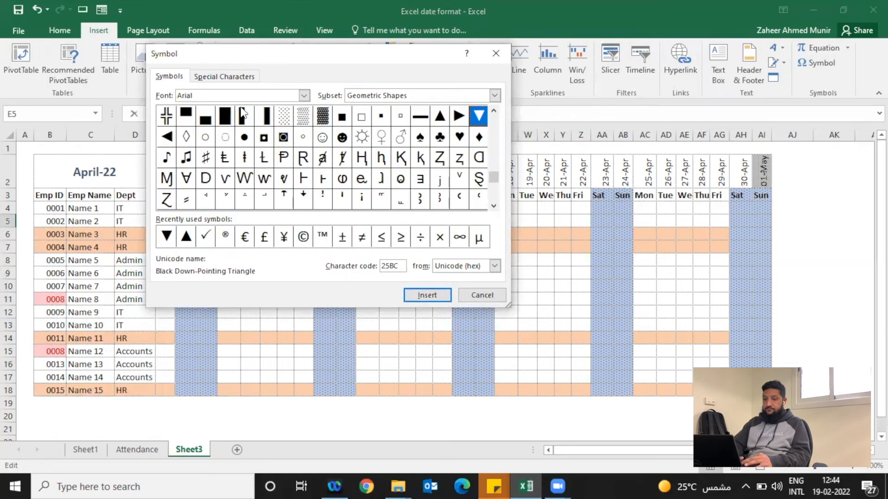
{"action": "left_click", "coordinate": [205, 236]}
{"action": "left_click", "coordinate": [433, 298]}
{"action": "left_click", "coordinate": [460, 301]}
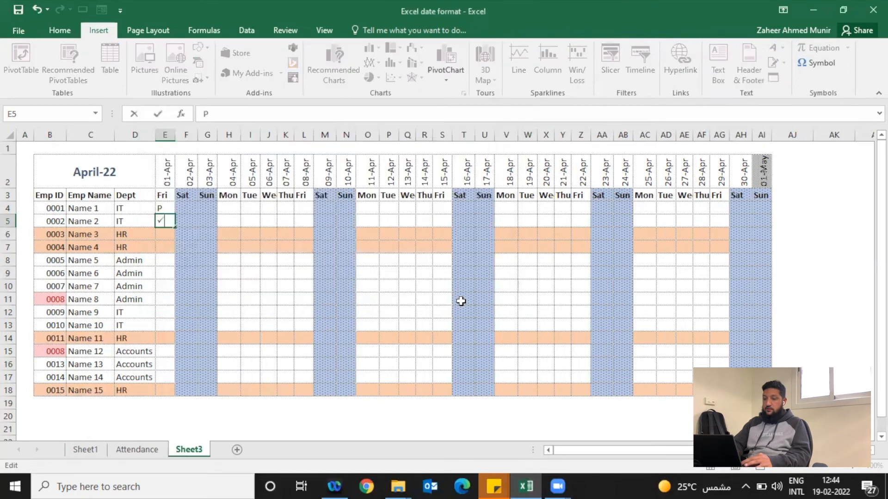
{"action": "left_click", "coordinate": [167, 288]}
{"action": "left_click", "coordinate": [166, 225]}
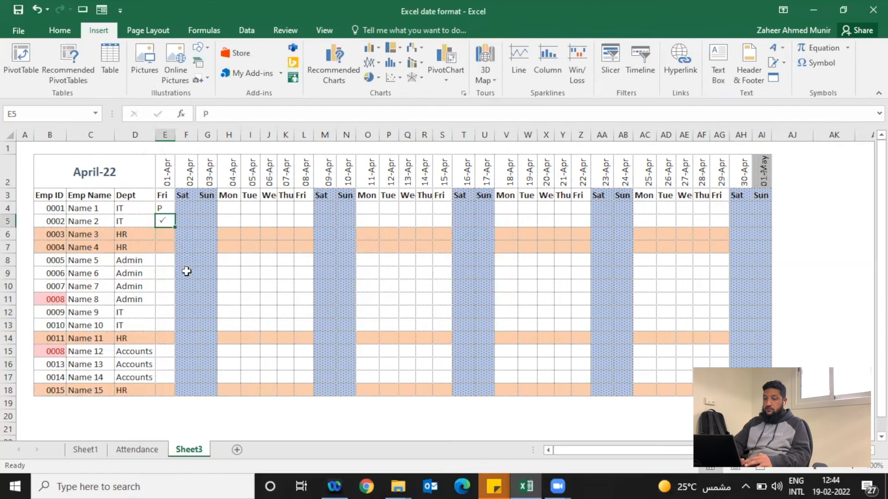
Step: Clear both sample attendance marks from E4:E5
{"action": "key", "text": "Up"}
{"action": "key", "text": "shift+Down"}
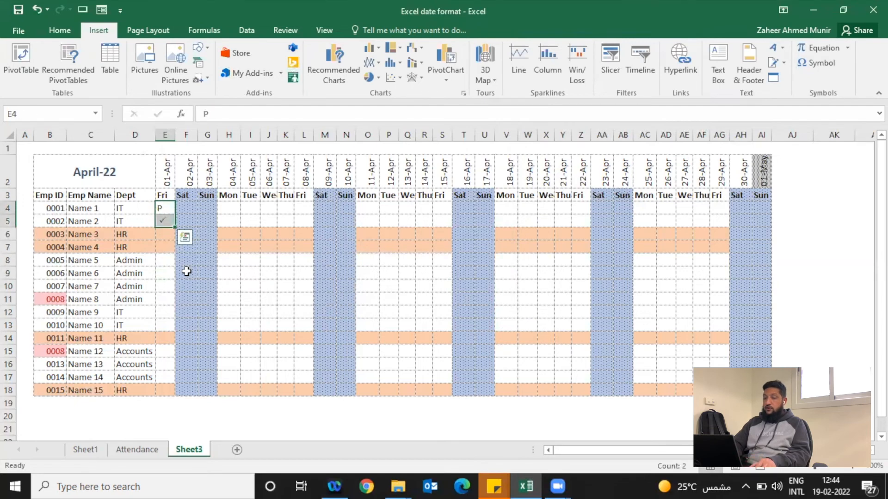
{"action": "key", "text": "Delete"}
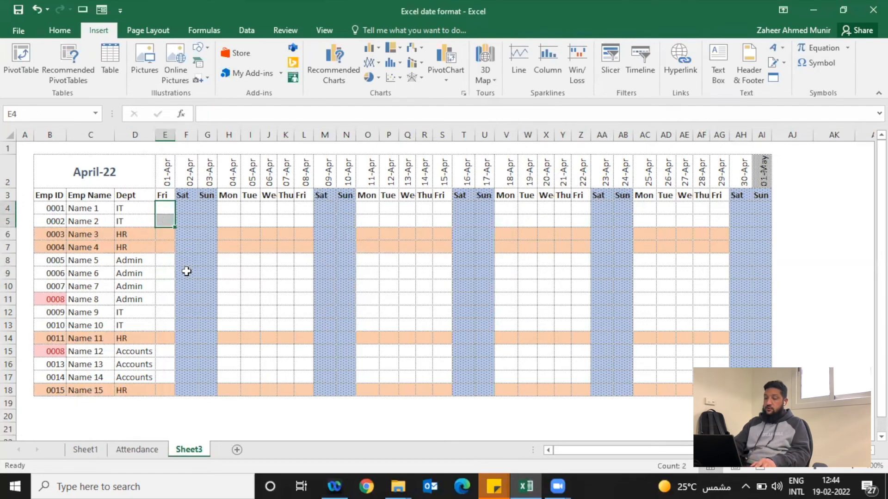
{"action": "left_click", "coordinate": [187, 273]}
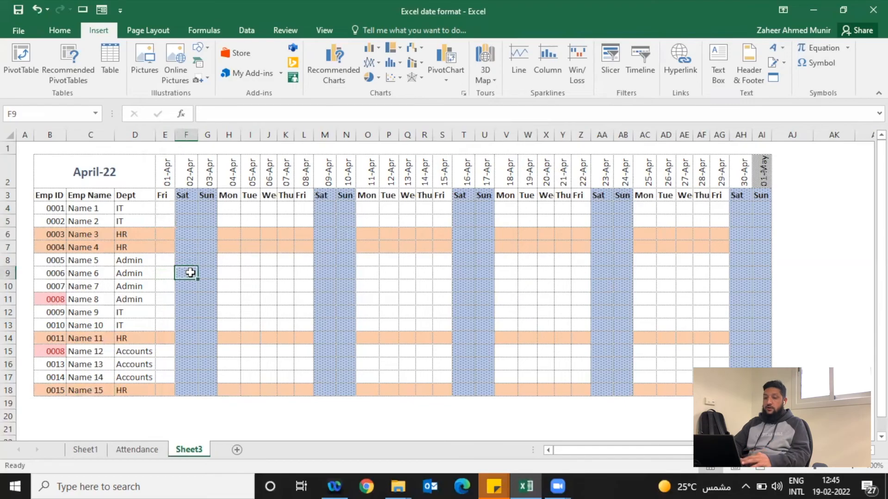